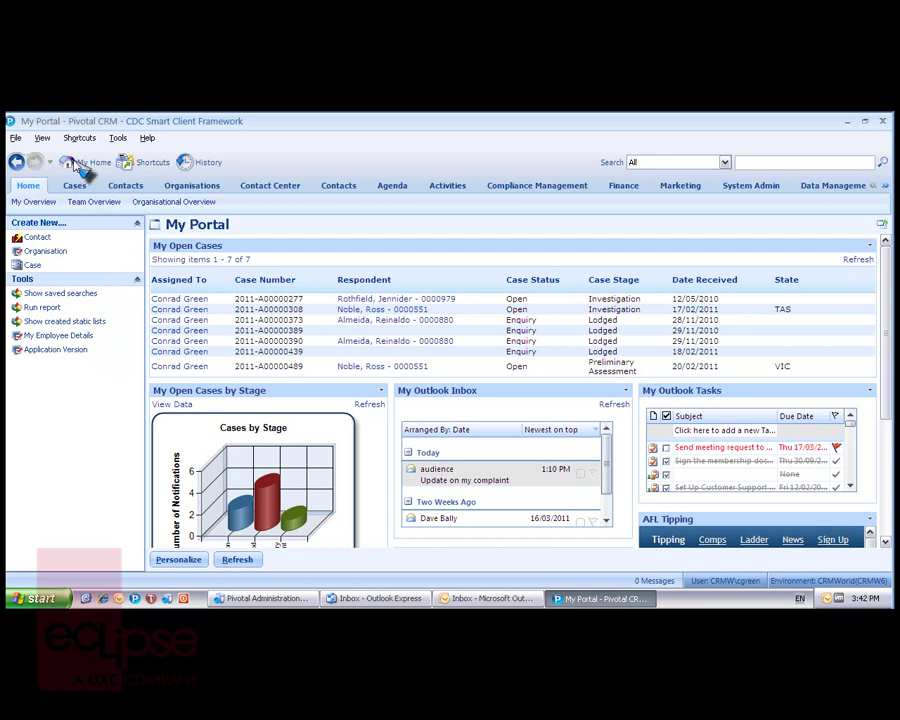
# Check the search scope options, keeping All, and scroll through the home portal.
pyautogui.click(725, 163)
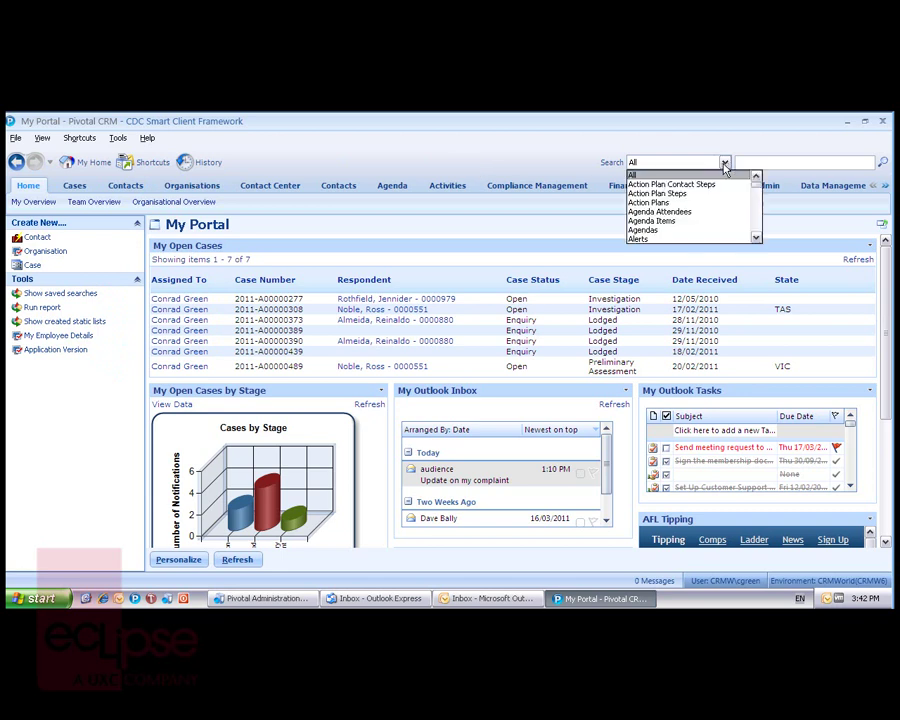
pyautogui.click(543, 172)
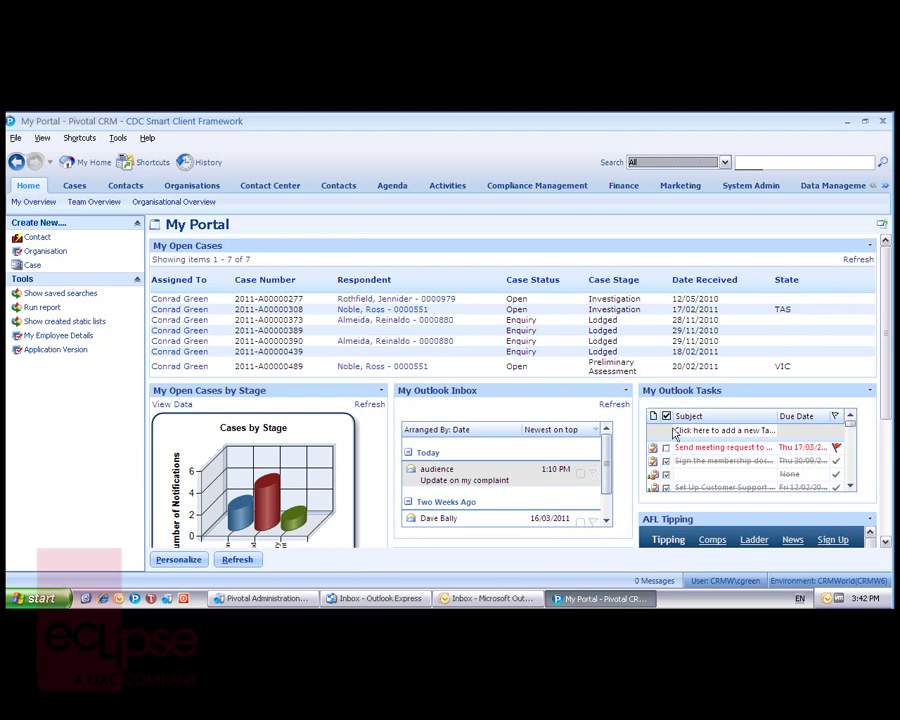
pyautogui.moveTo(884, 382); pyautogui.dragTo(884, 457)
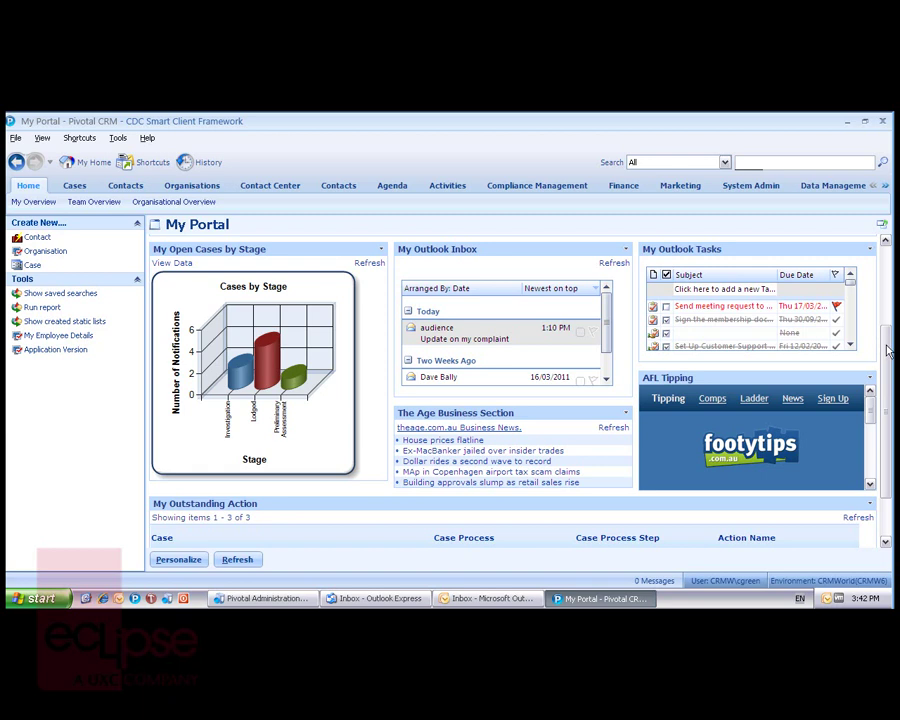
pyautogui.moveTo(888, 350); pyautogui.dragTo(882, 262)
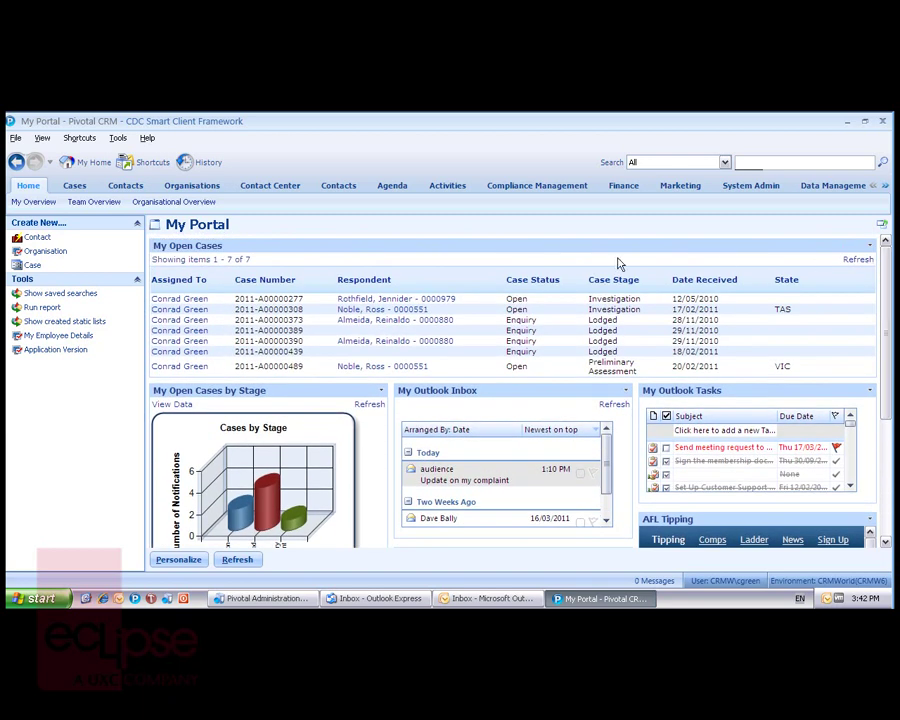
# Browse the team and organisation-wide case overviews and my activities, then return home.
pyautogui.click(97, 202)
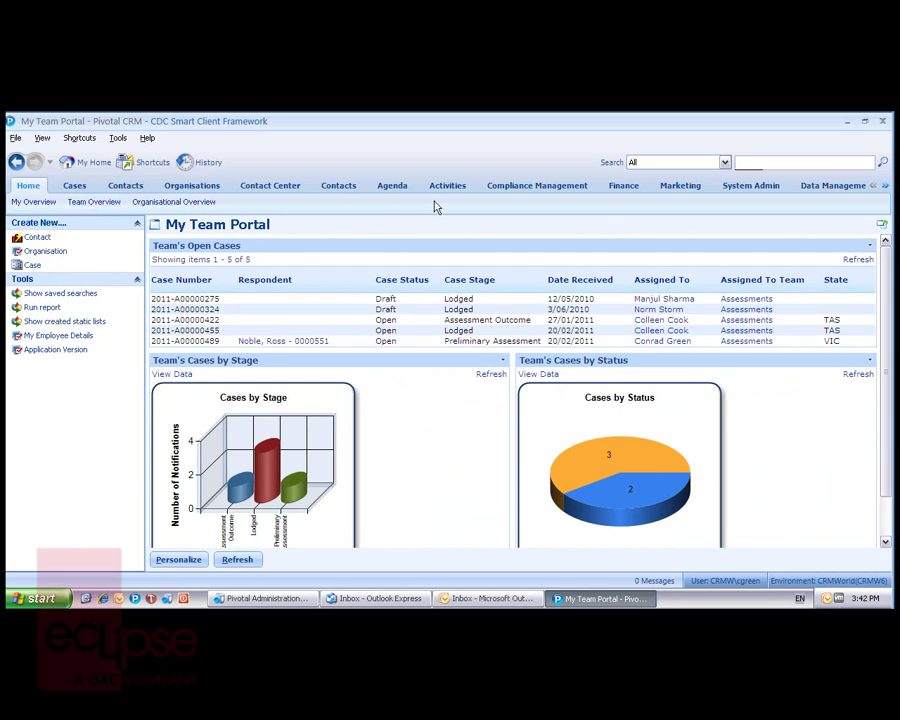
pyautogui.click(205, 203)
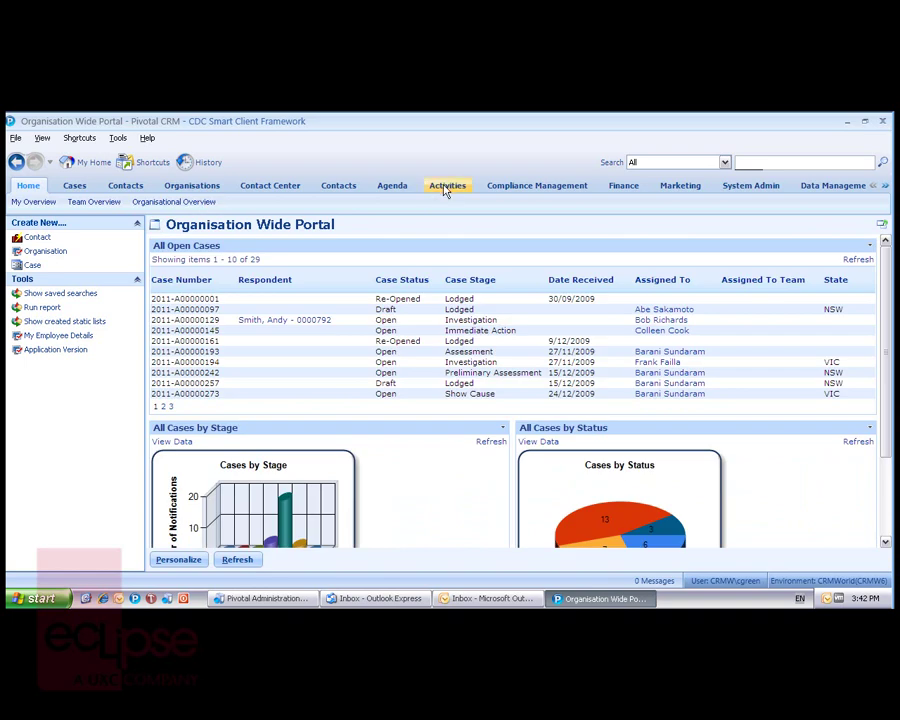
pyautogui.click(446, 190)
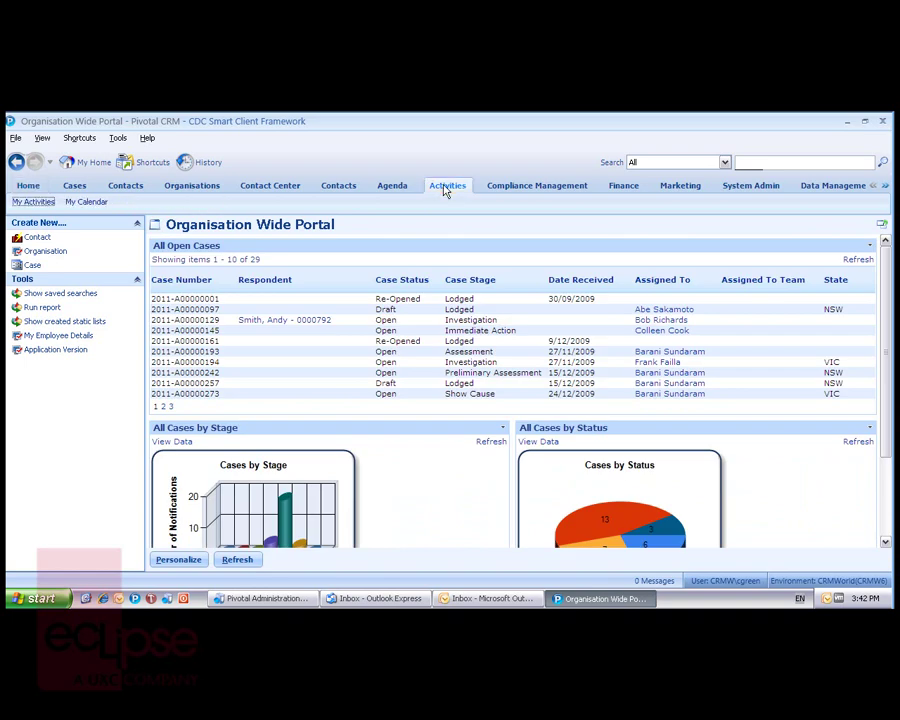
pyautogui.click(32, 203)
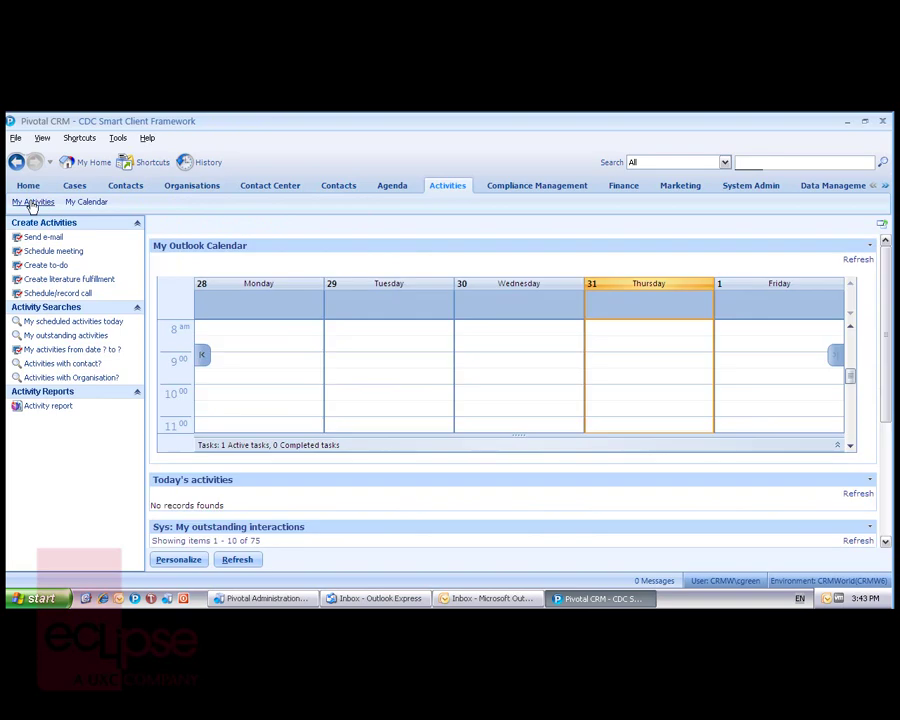
pyautogui.click(88, 163)
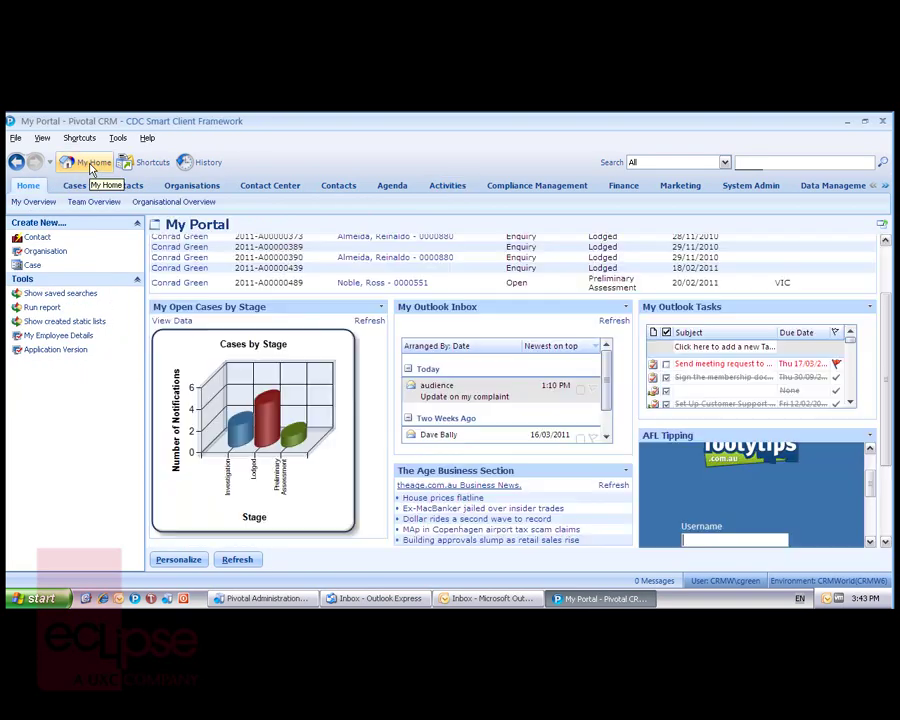
pyautogui.moveTo(883, 314); pyautogui.dragTo(884, 264)
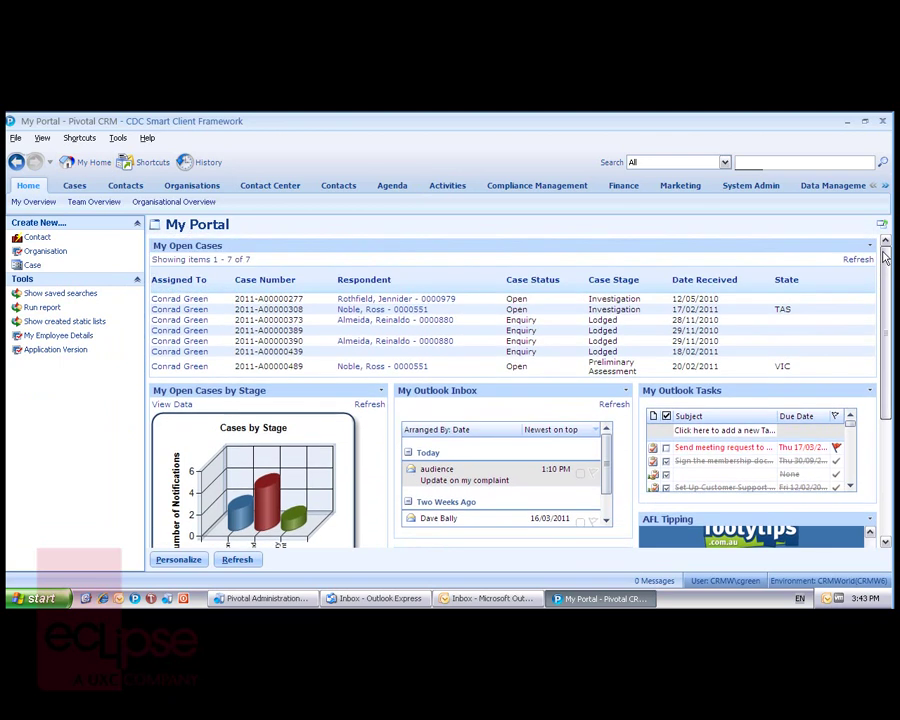
# Search contacts by given name, open the contact and view their interaction history.
pyautogui.click(127, 188)
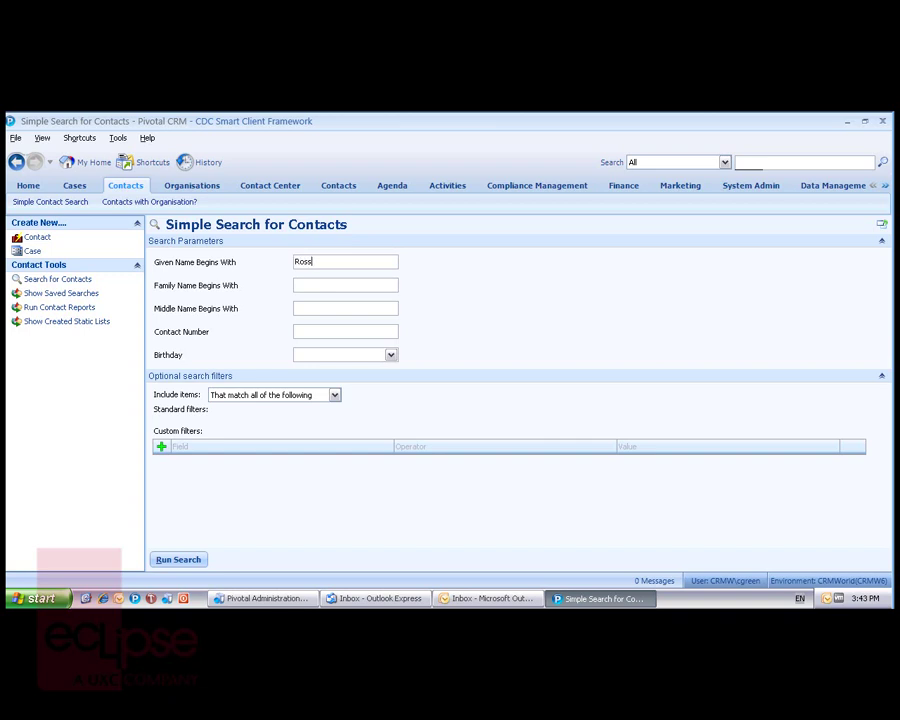
pyautogui.click(178, 559)
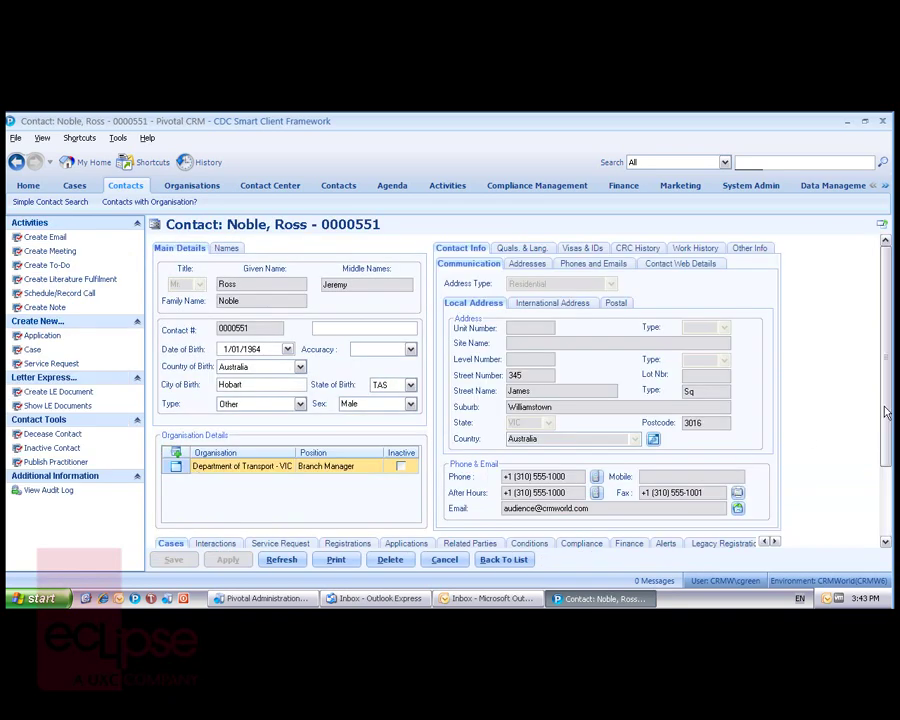
pyautogui.scroll(-2, 888, 482)
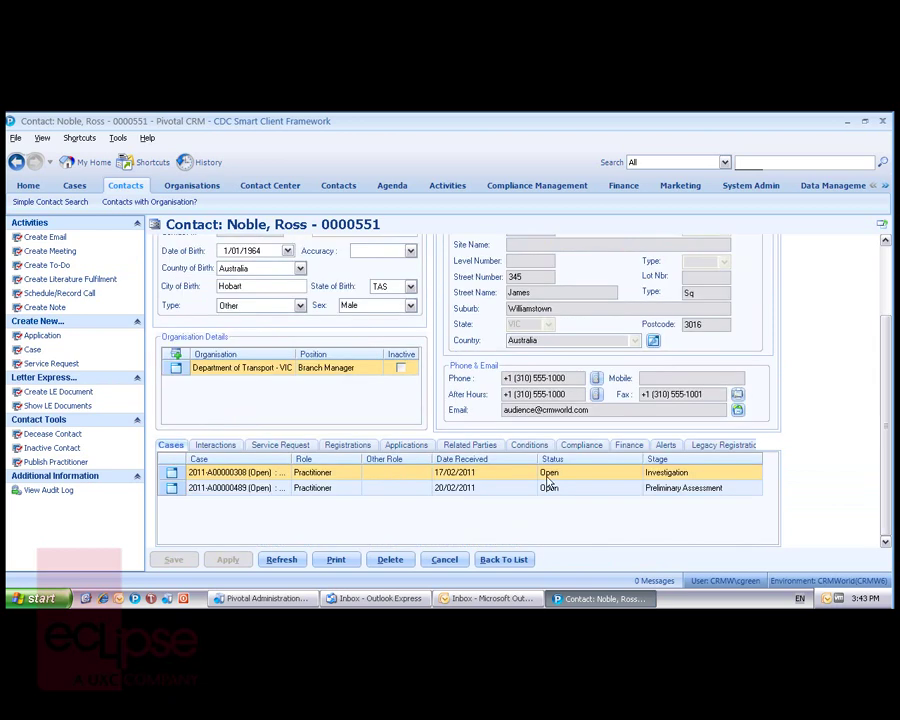
pyautogui.click(217, 445)
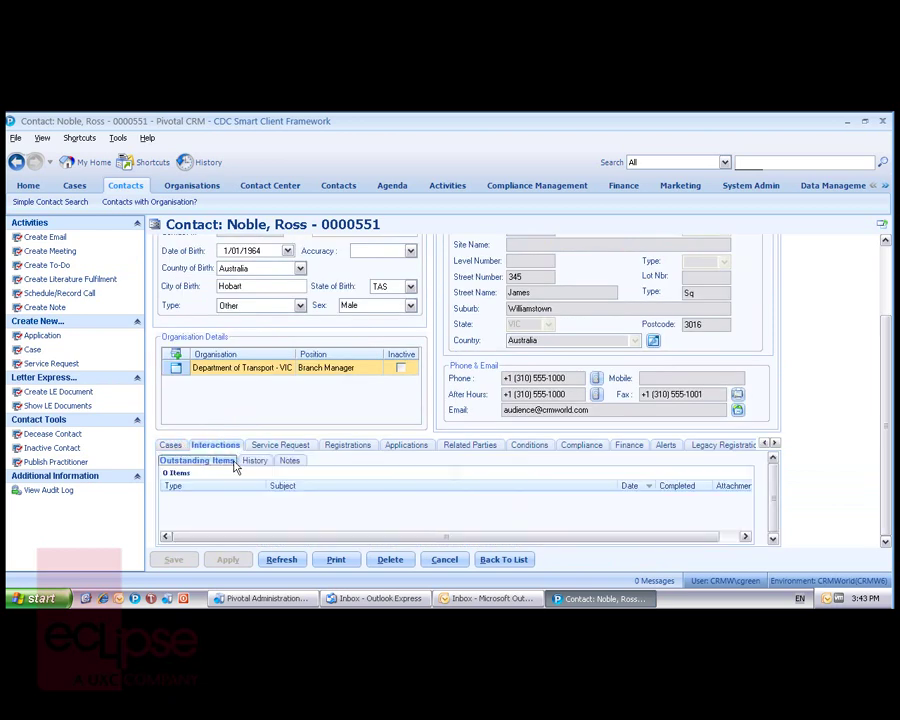
pyautogui.click(250, 461)
# Glance at the contact's linked cases, then return to their interactions list.
pyautogui.click(170, 445)
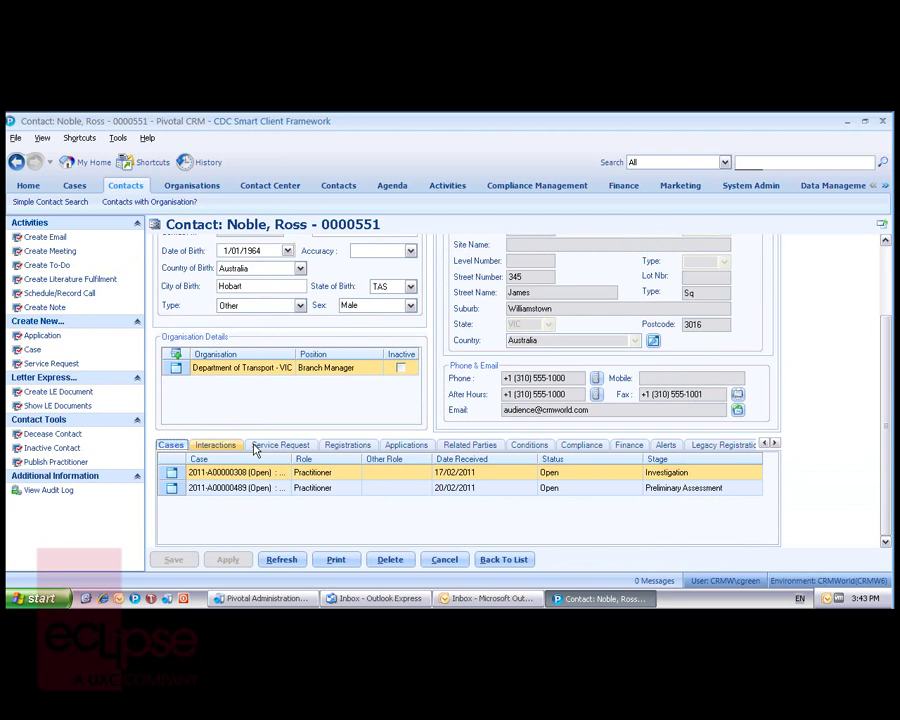
pyautogui.moveTo(886, 416); pyautogui.dragTo(886, 350)
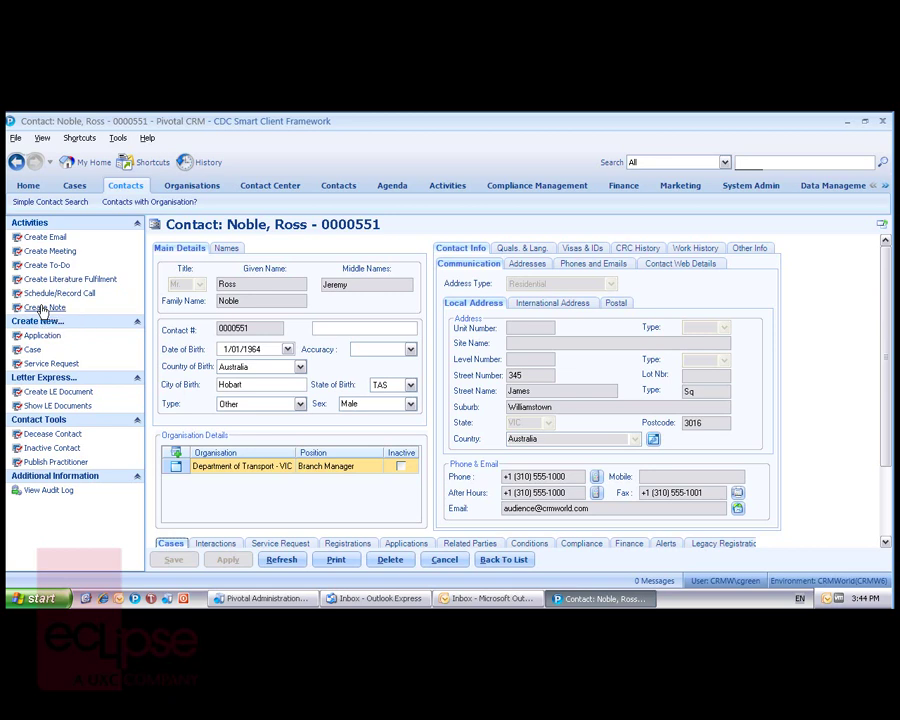
pyautogui.click(216, 544)
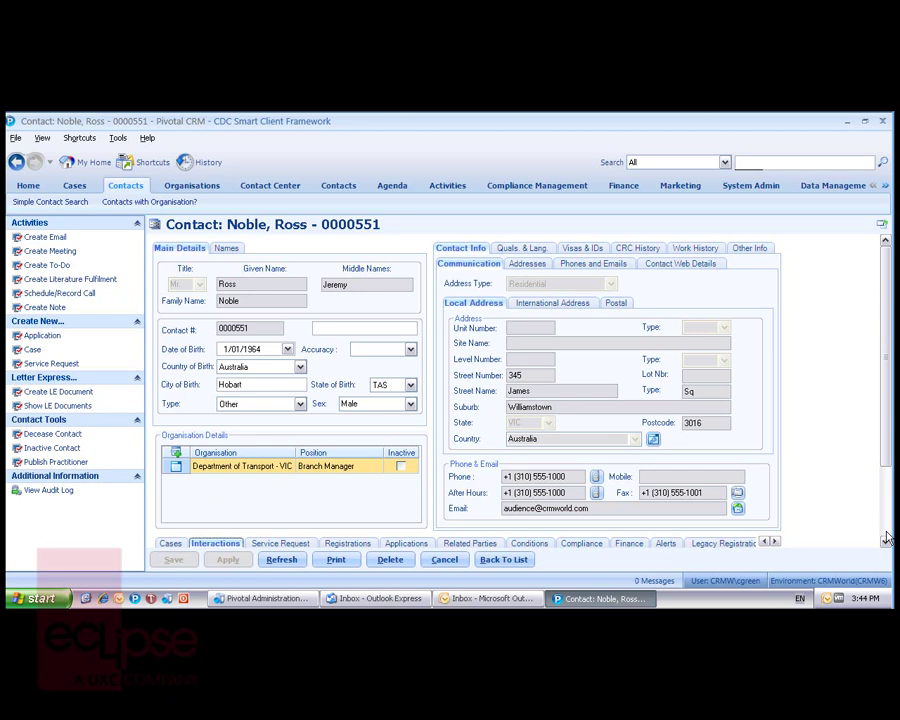
pyautogui.scroll(-3, 886, 538)
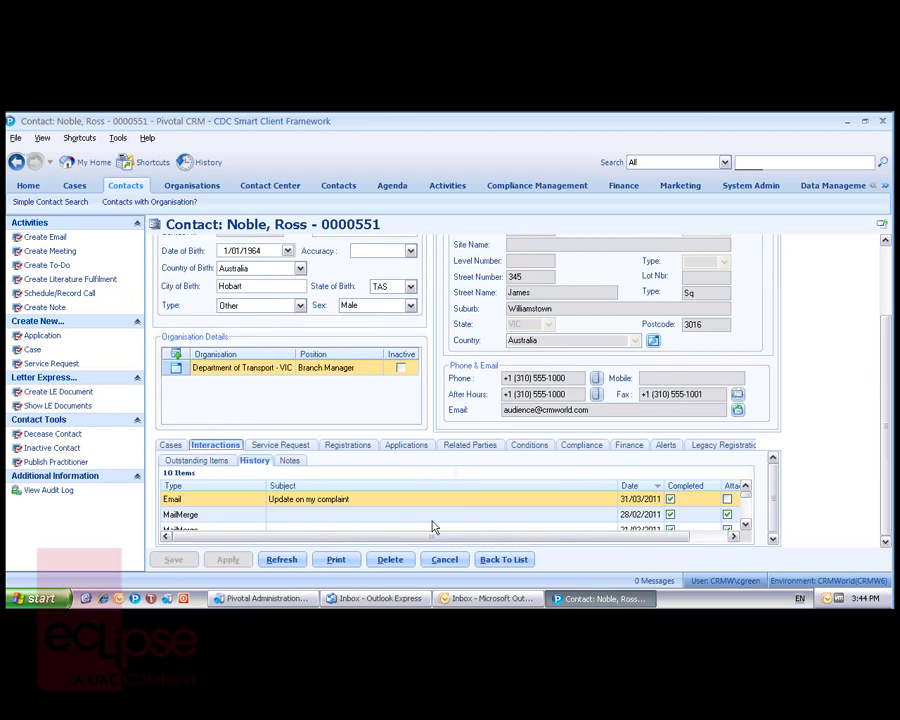
pyautogui.doubleClick(224, 507)
pyautogui.click(380, 428)
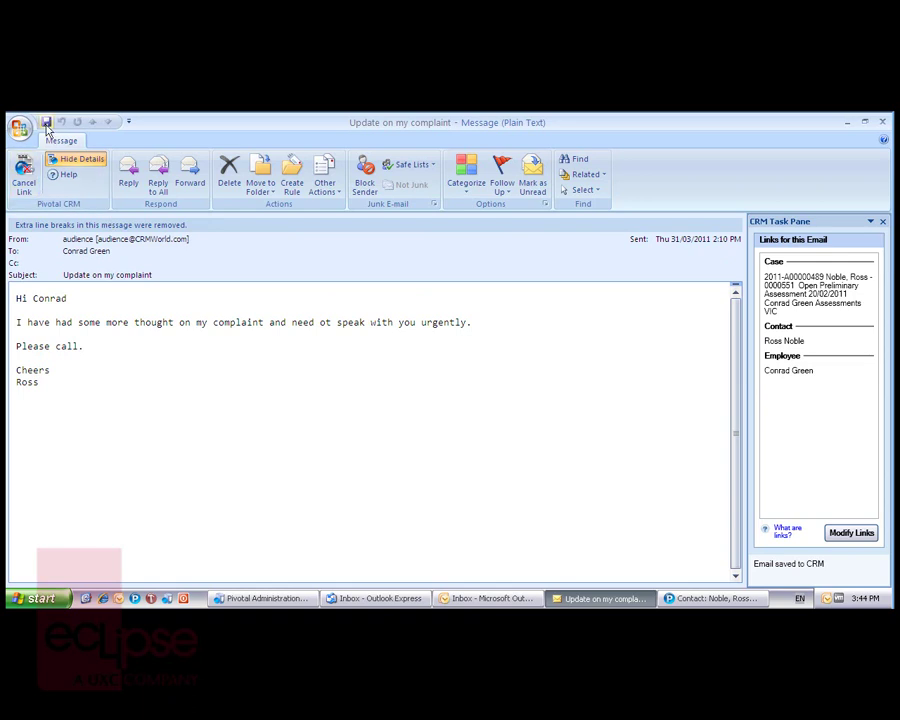
pyautogui.click(882, 121)
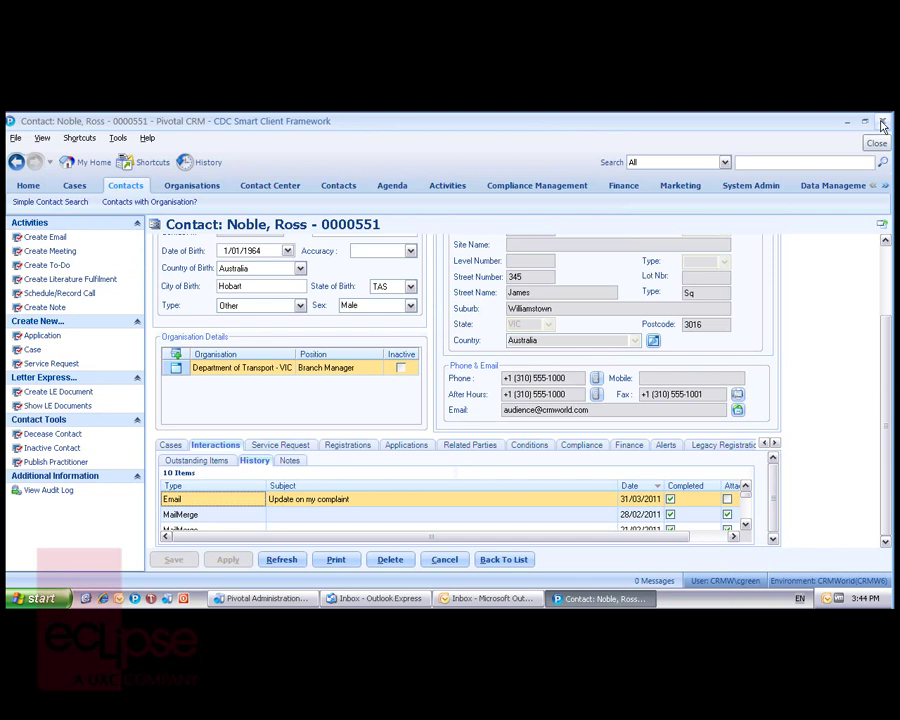
# Review the contact's addresses, phones and emails, and recorded name variants.
pyautogui.scroll(2, 636, 284)
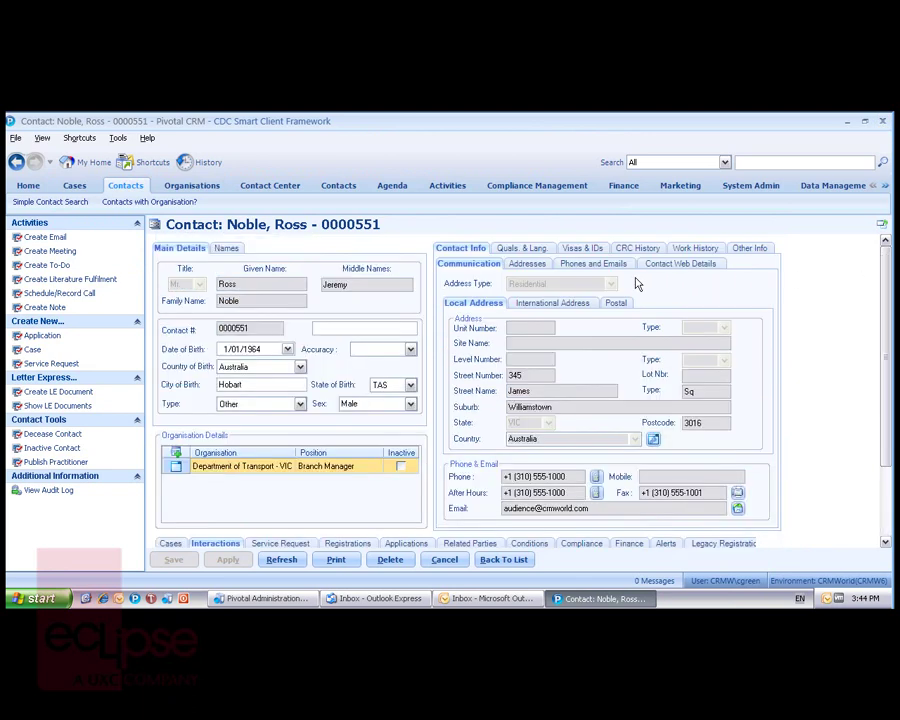
pyautogui.click(541, 267)
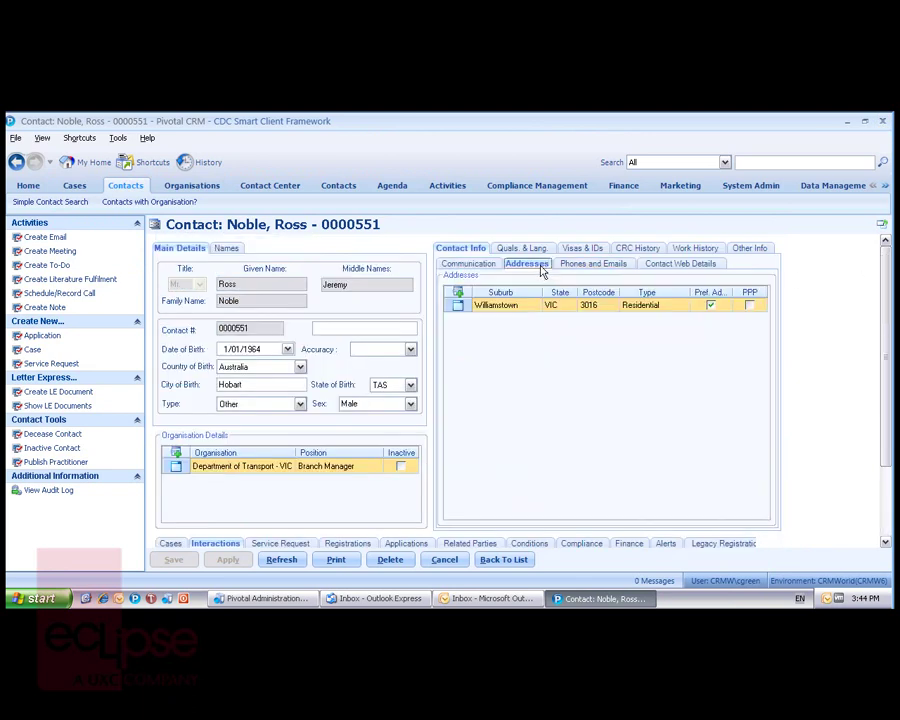
pyautogui.click(590, 264)
pyautogui.click(485, 266)
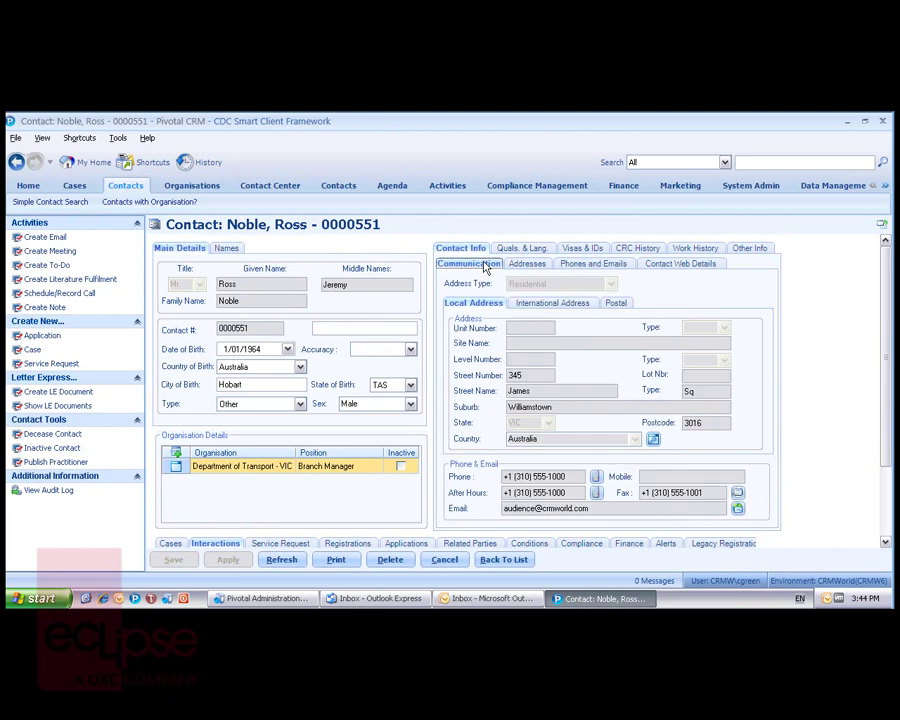
pyautogui.click(226, 248)
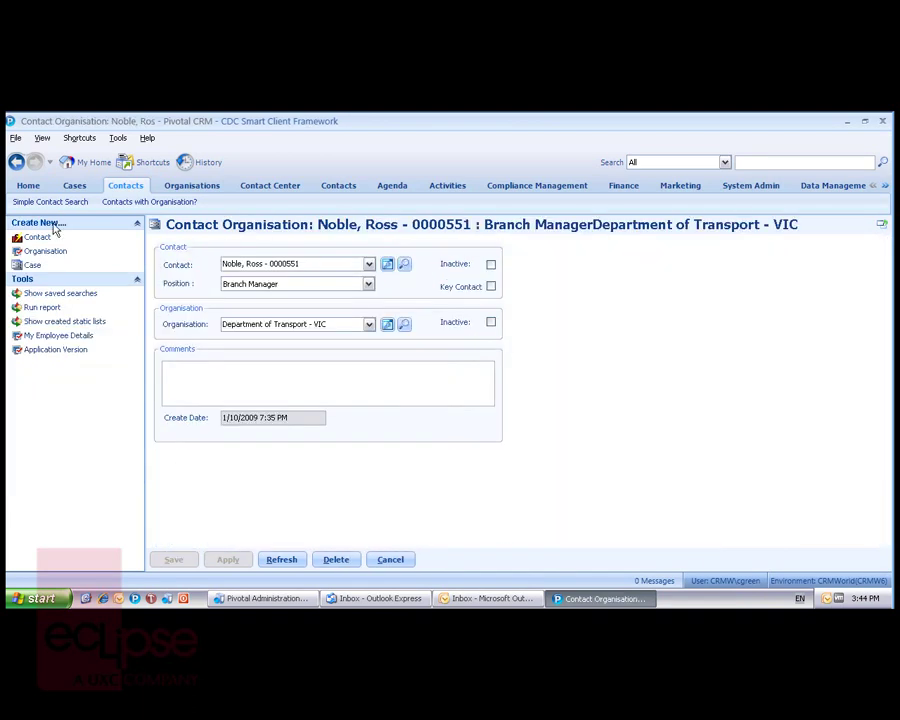
pyautogui.click(17, 162)
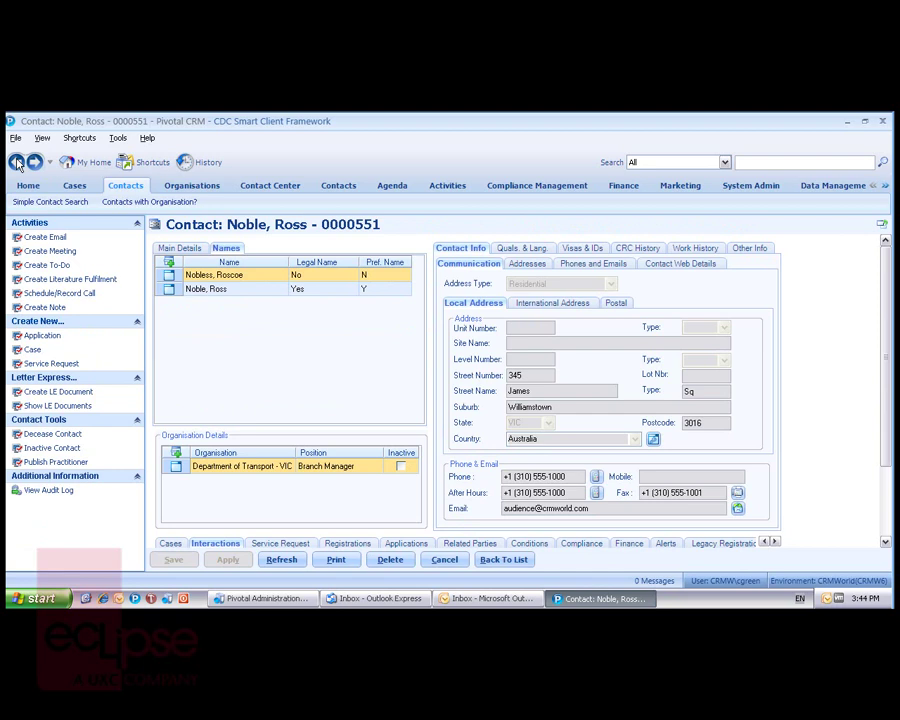
# From the contact's main details, list their two linked open cases.
pyautogui.click(170, 251)
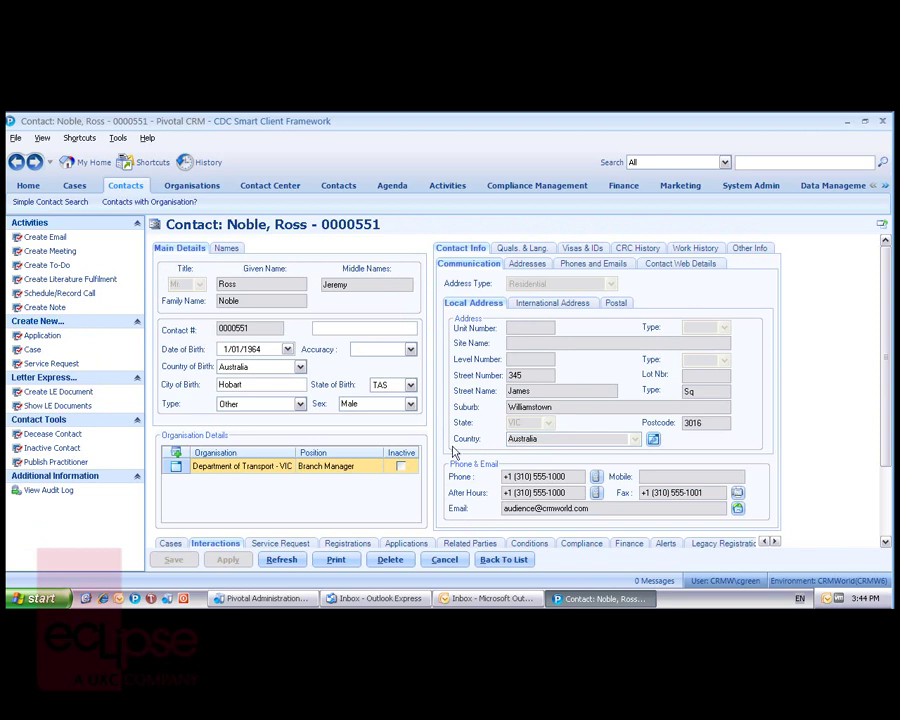
pyautogui.click(884, 535)
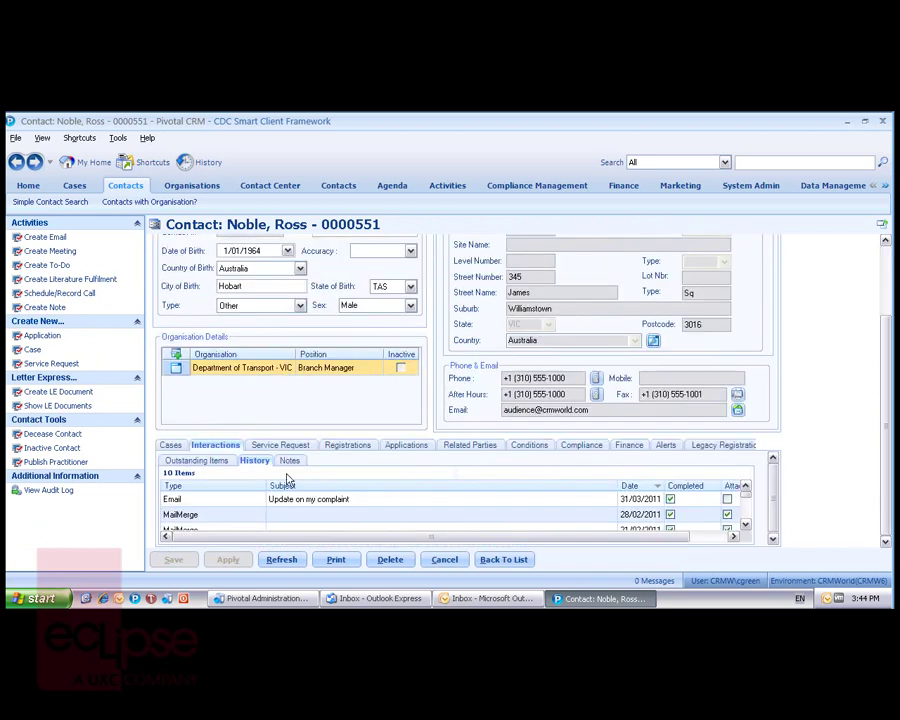
pyautogui.click(171, 445)
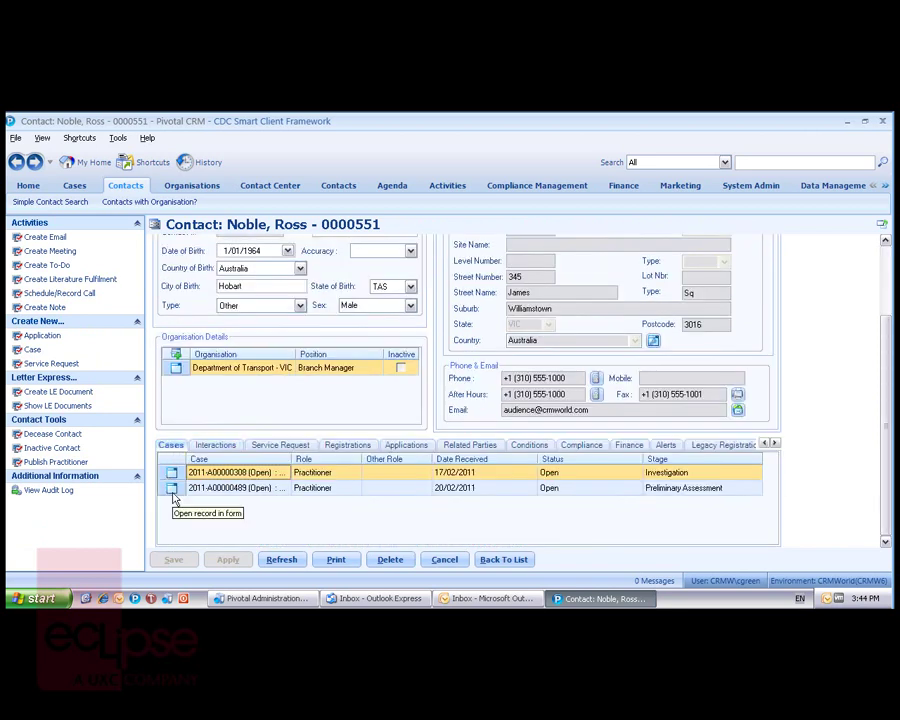
# Open the Preliminary Assessment case and check matter type Complaint, team Assessments and state VIC.
pyautogui.click(171, 488)
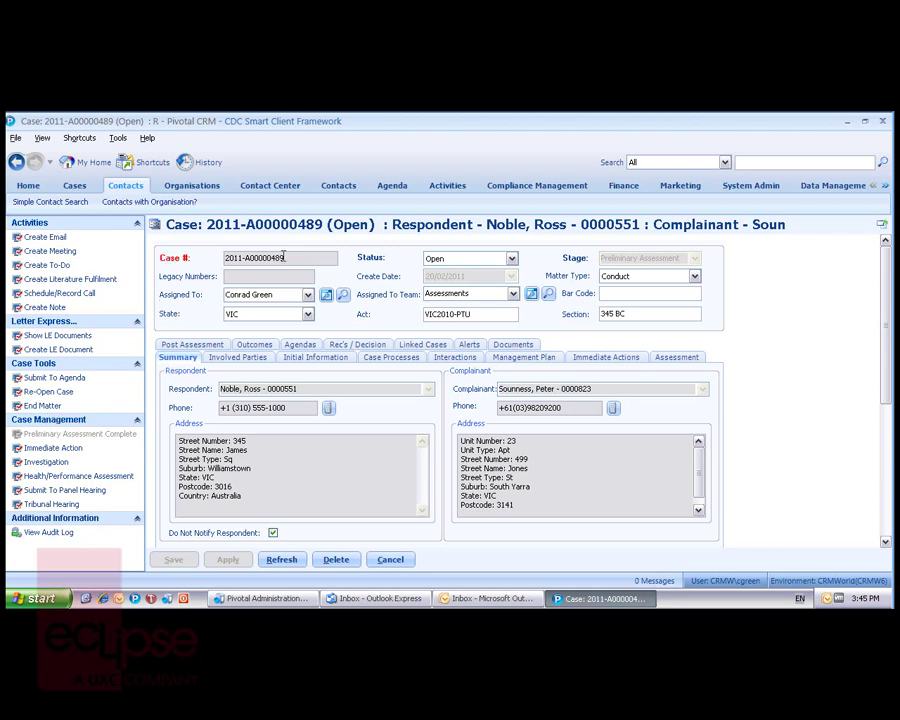
pyautogui.moveTo(288, 258); pyautogui.dragTo(240, 258)
pyautogui.click(694, 277)
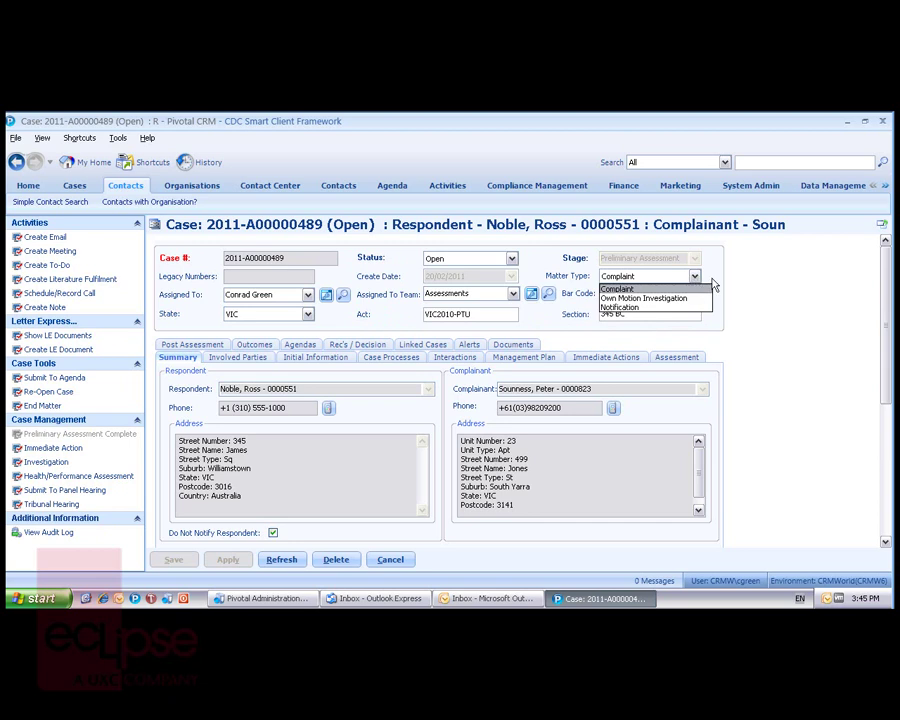
pyautogui.click(712, 283)
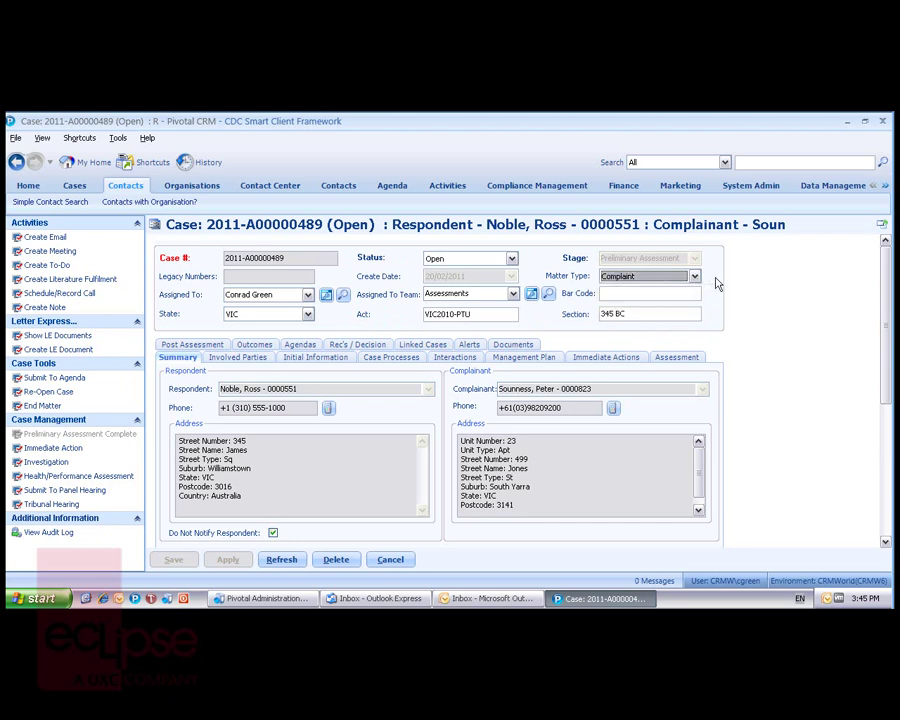
pyautogui.click(512, 293)
pyautogui.click(531, 289)
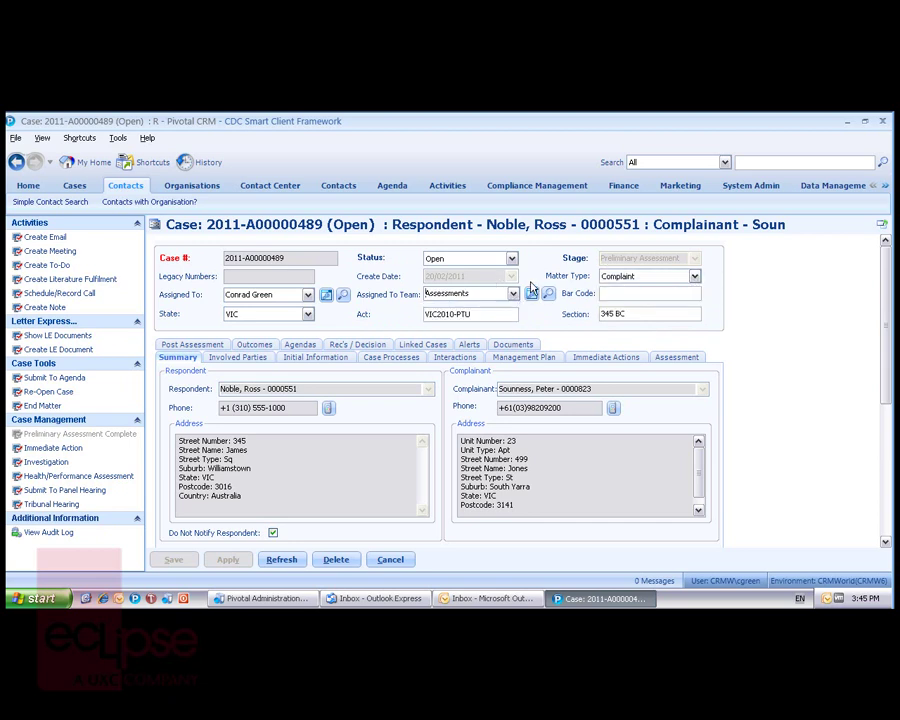
pyautogui.click(308, 315)
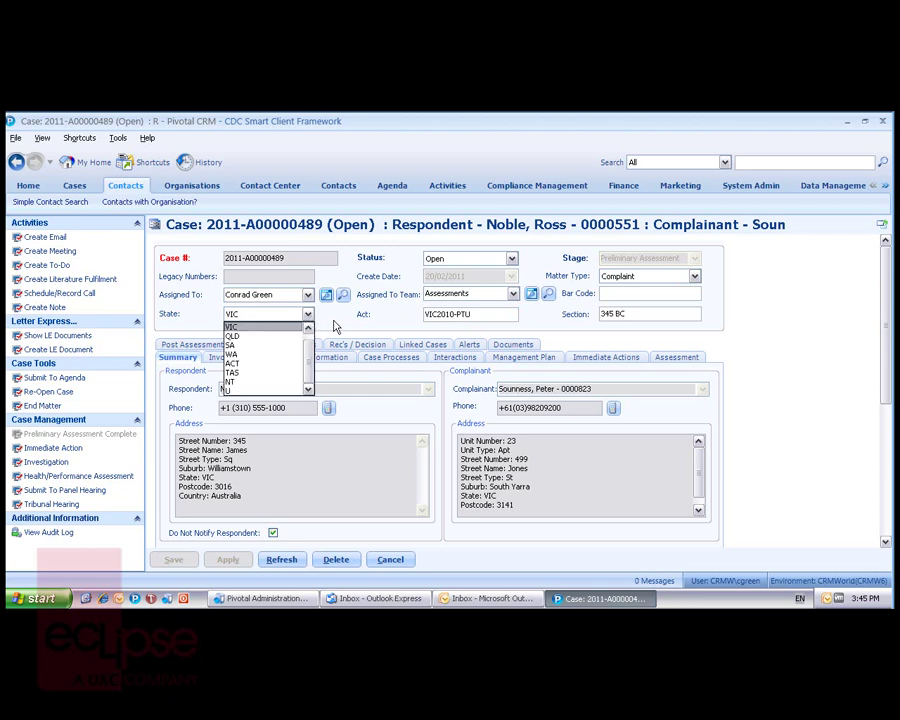
pyautogui.click(335, 326)
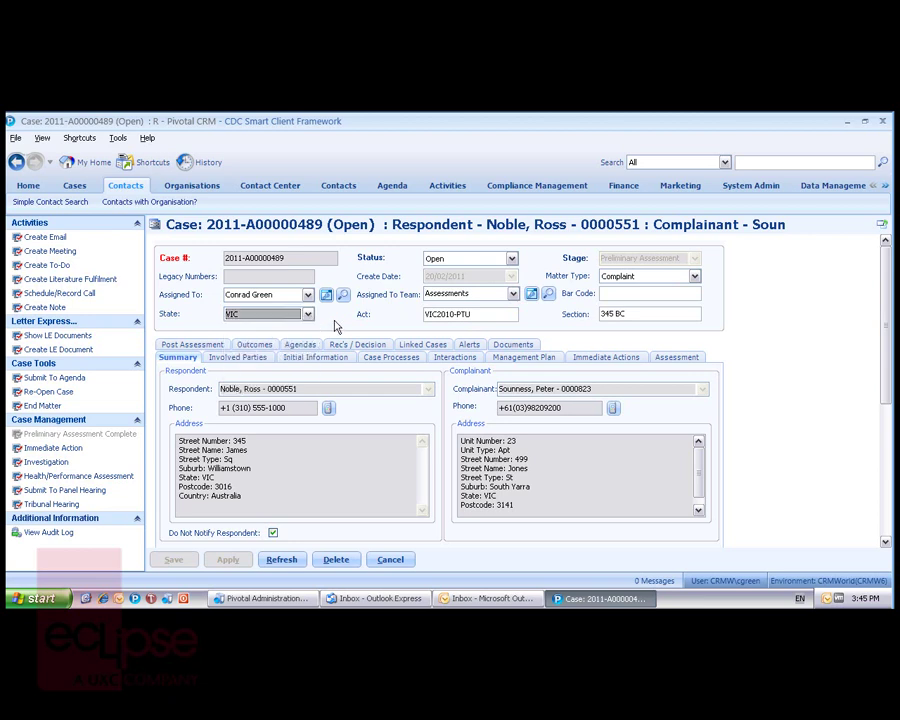
# Review the case's involved parties, opening and closing the first respondent's contact record.
pyautogui.click(238, 357)
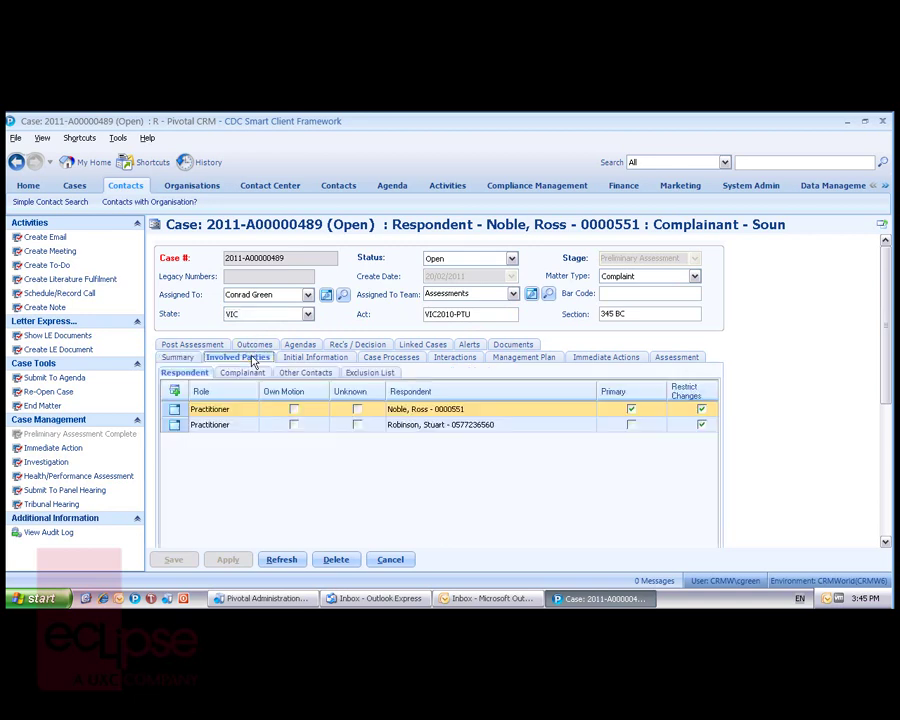
pyautogui.click(173, 412)
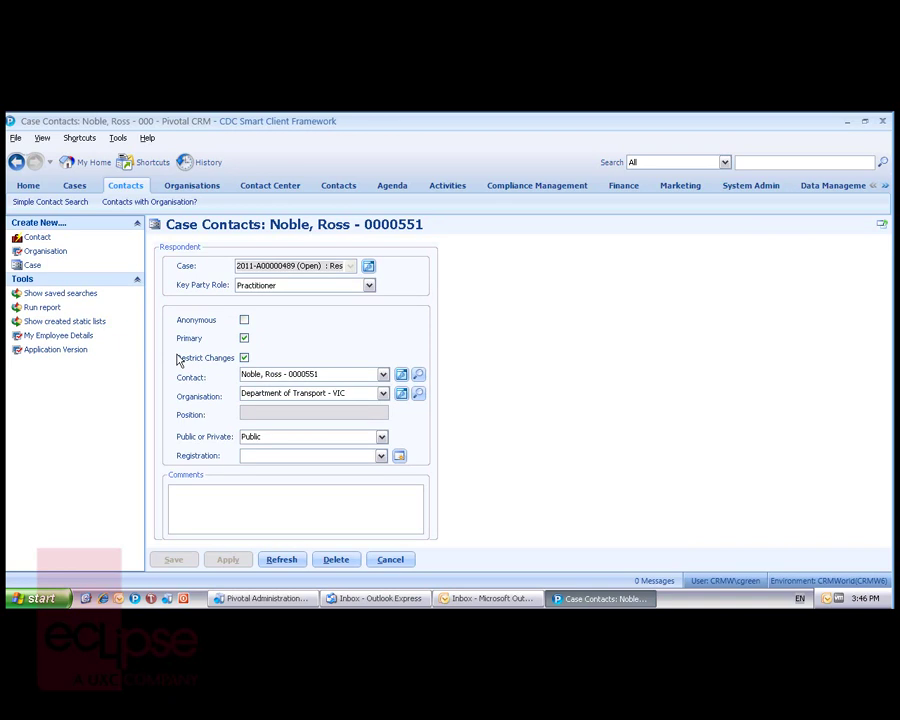
pyautogui.click(394, 560)
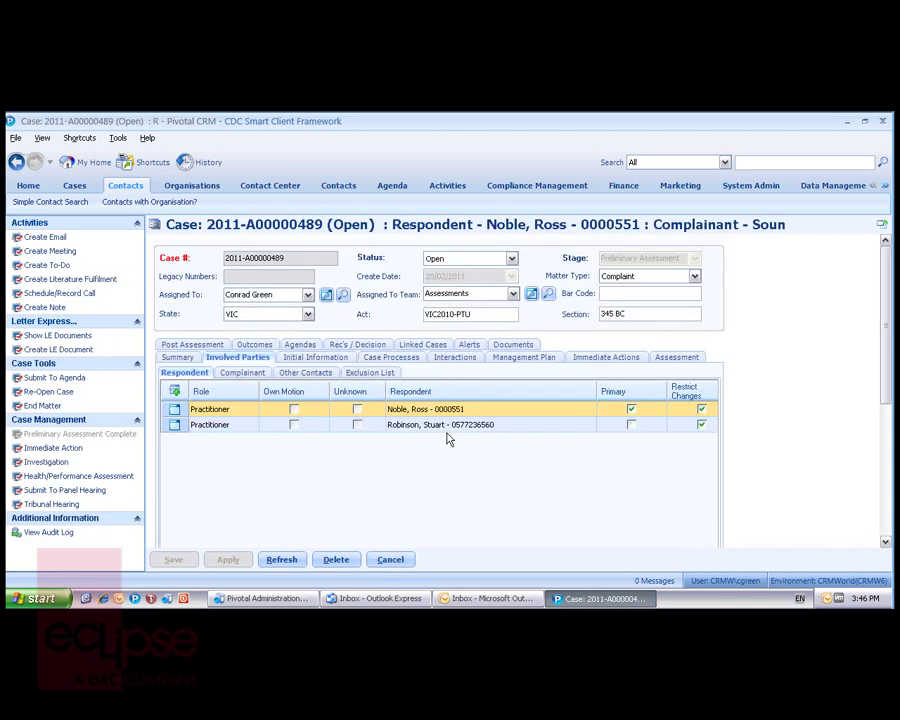
# Browse the initial information and management plan issues, ending on the applied processes list.
pyautogui.click(320, 358)
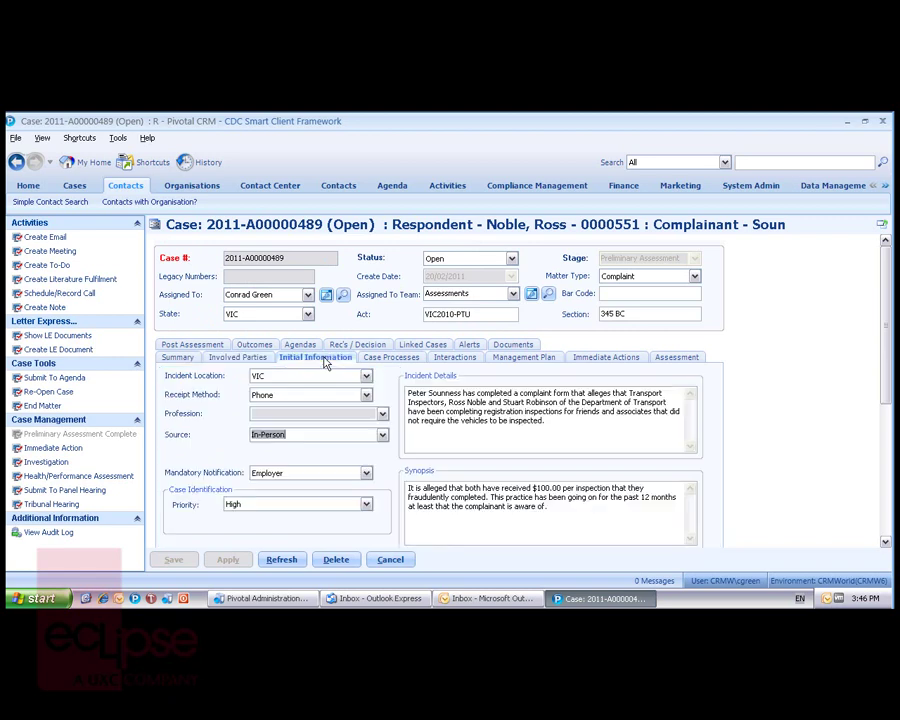
pyautogui.click(390, 358)
pyautogui.click(512, 362)
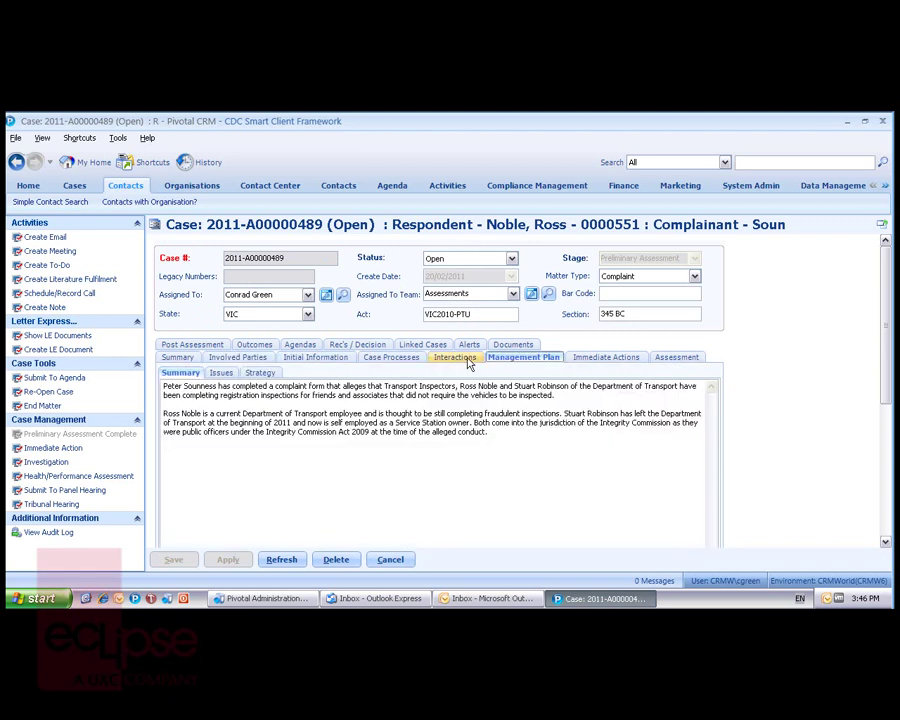
pyautogui.click(222, 373)
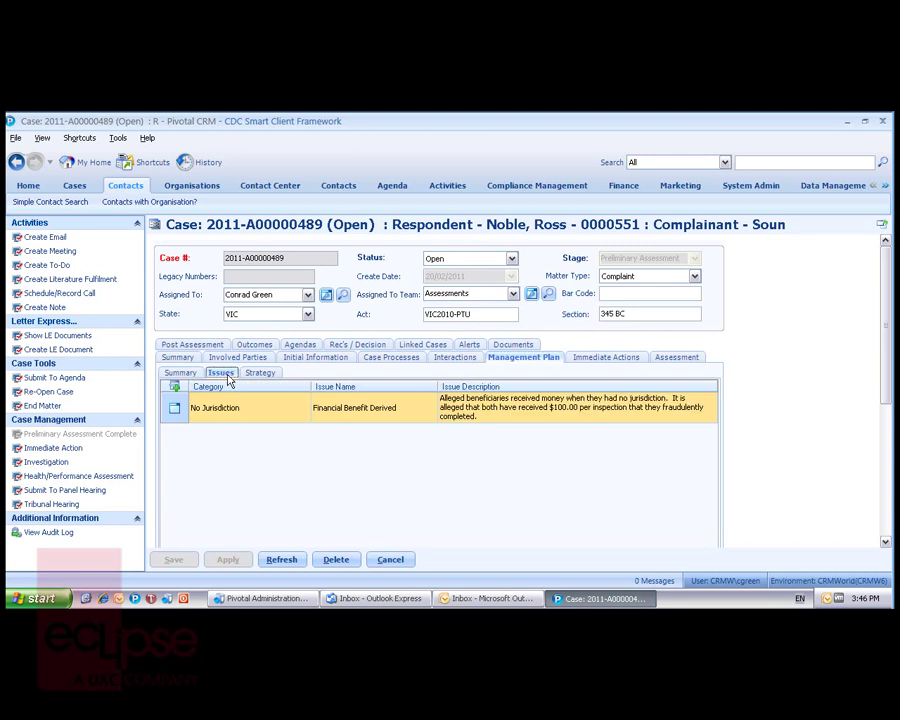
pyautogui.click(399, 362)
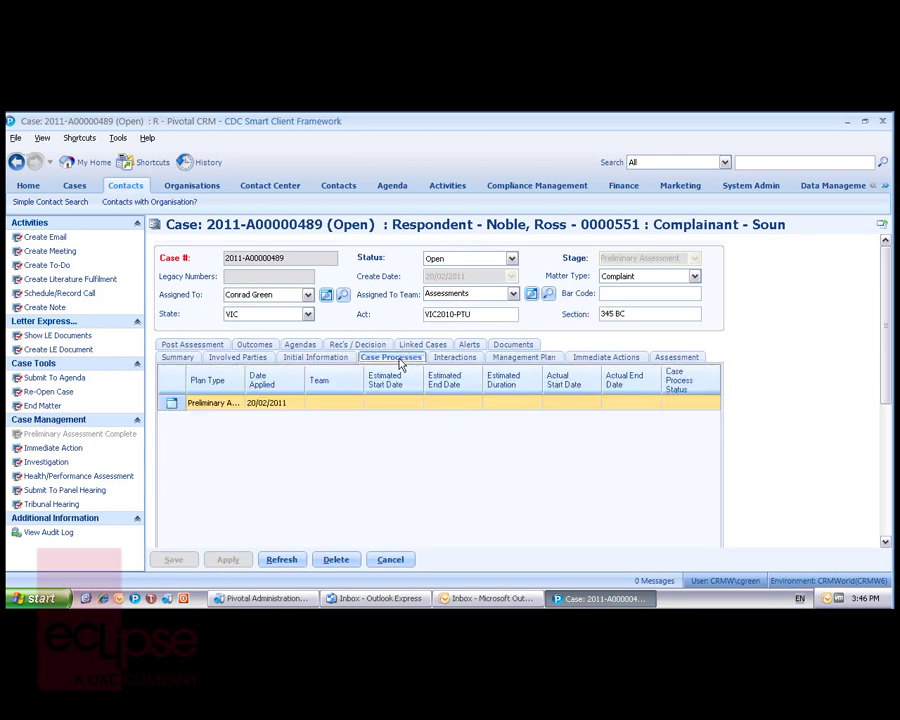
# Open the Preliminary Assessment Plan and review its Financial Benefit Derived outcome and next steps.
pyautogui.doubleClick(172, 404)
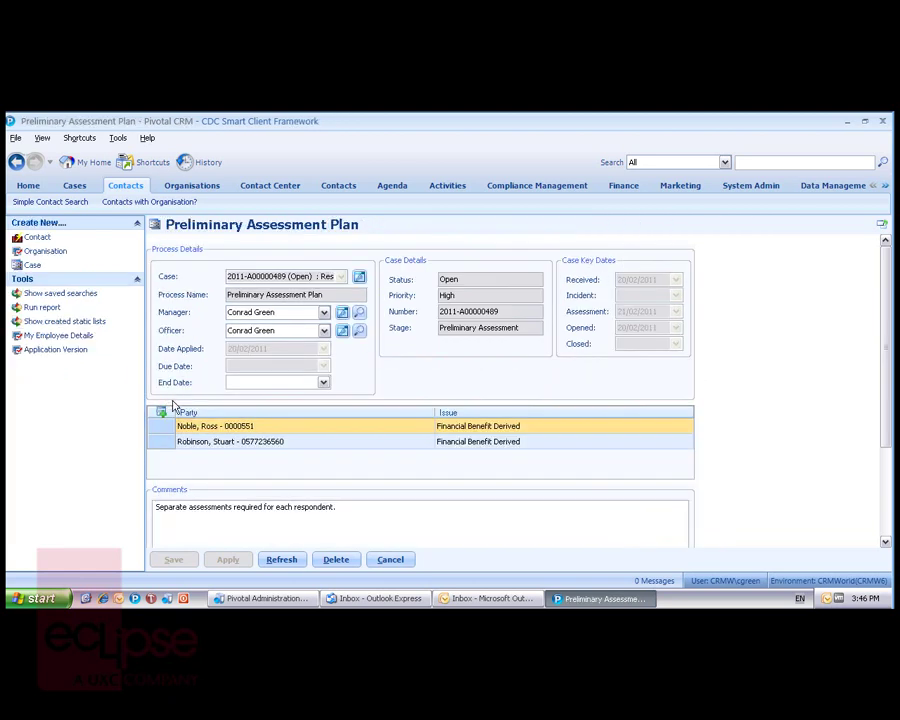
pyautogui.moveTo(884, 416); pyautogui.dragTo(889, 507)
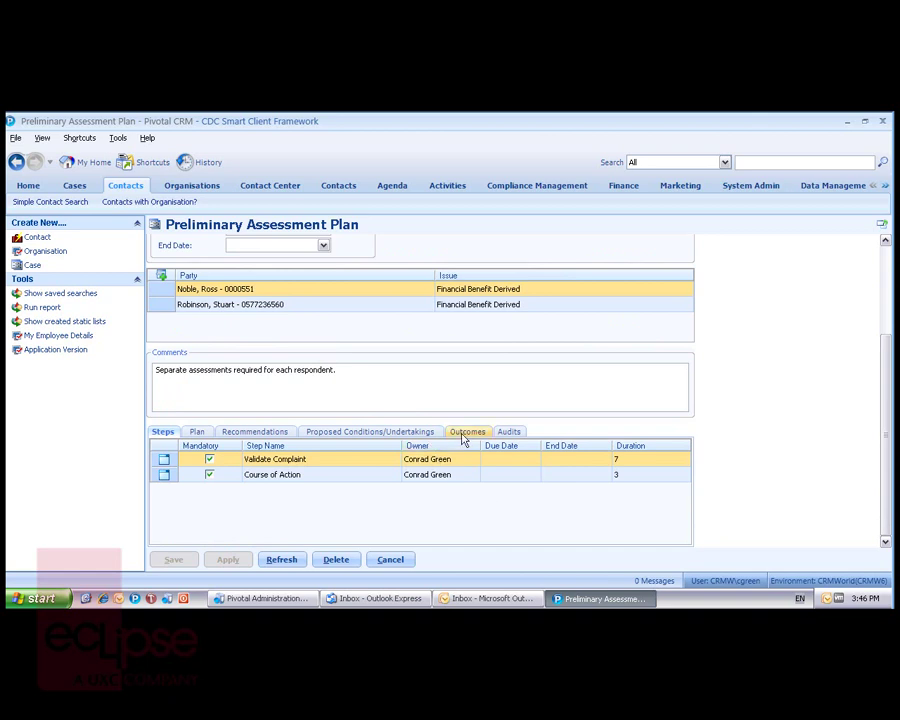
pyautogui.click(466, 431)
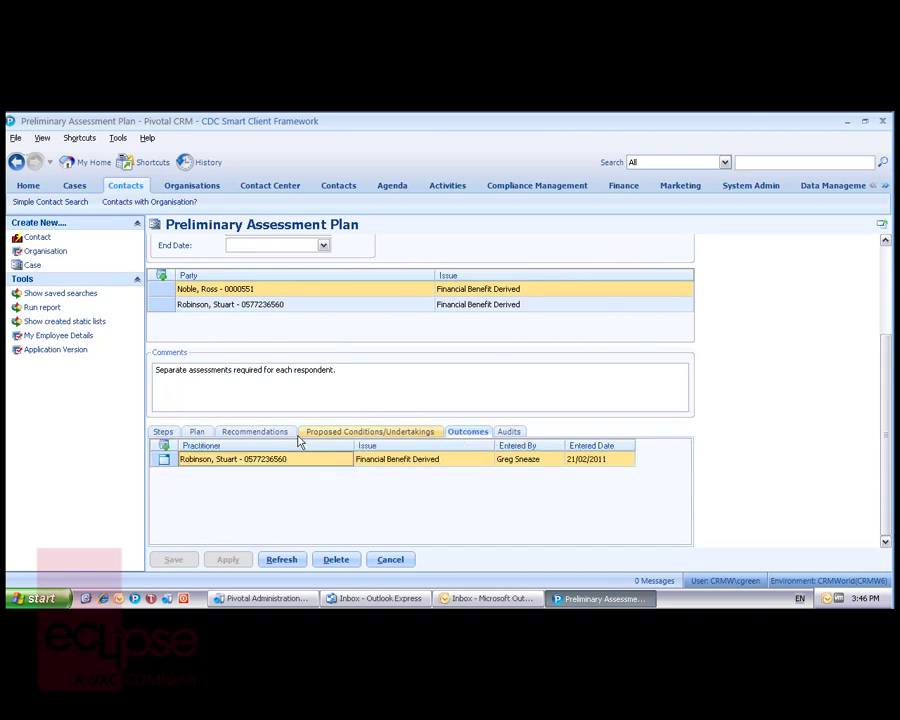
pyautogui.click(165, 459)
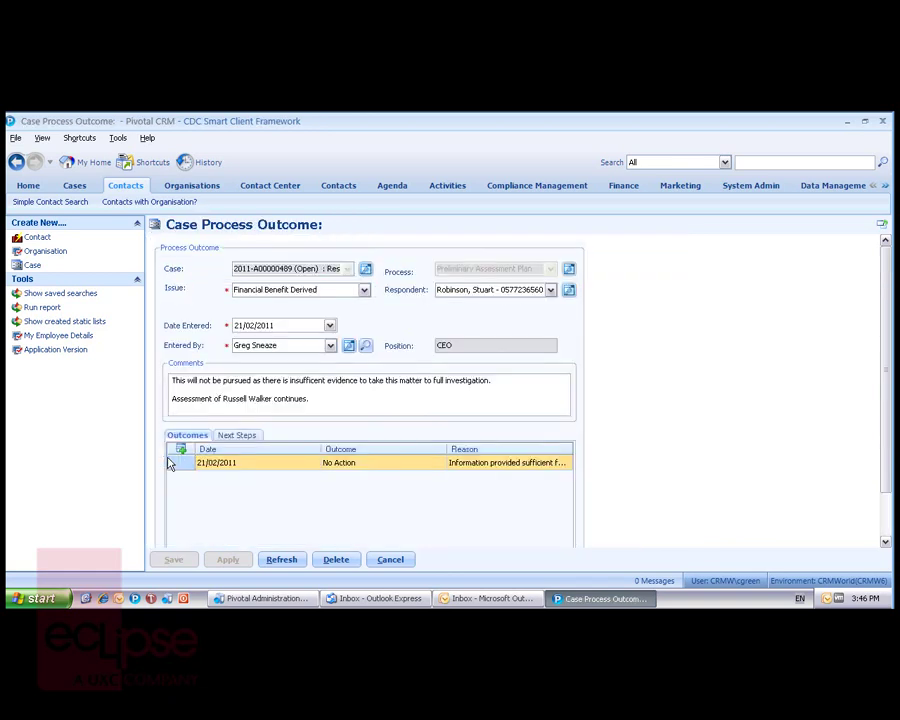
pyautogui.click(238, 437)
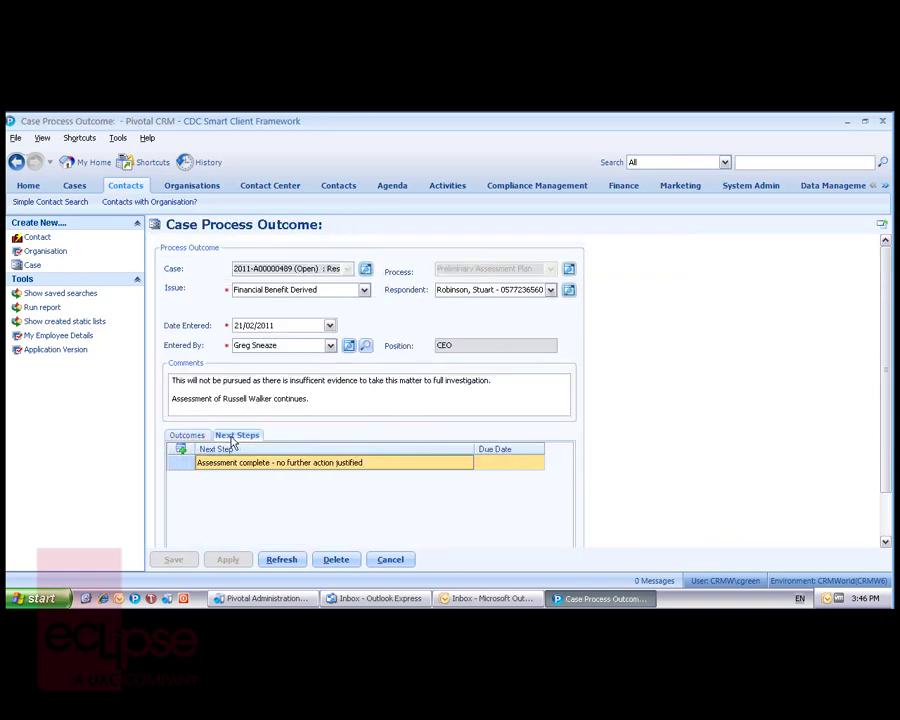
pyautogui.click(190, 437)
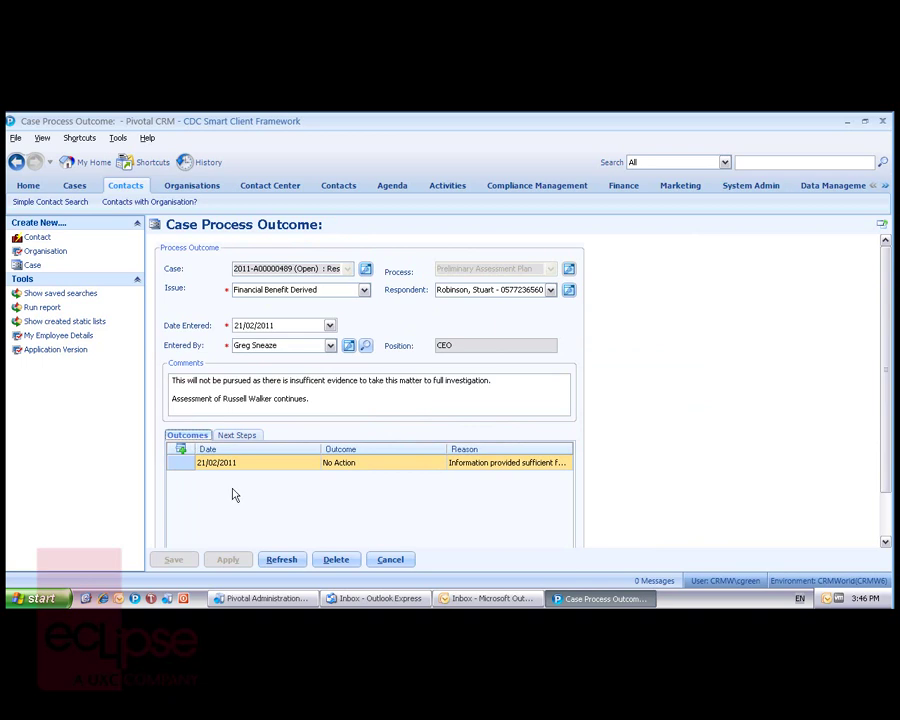
pyautogui.click(390, 561)
pyautogui.click(390, 561)
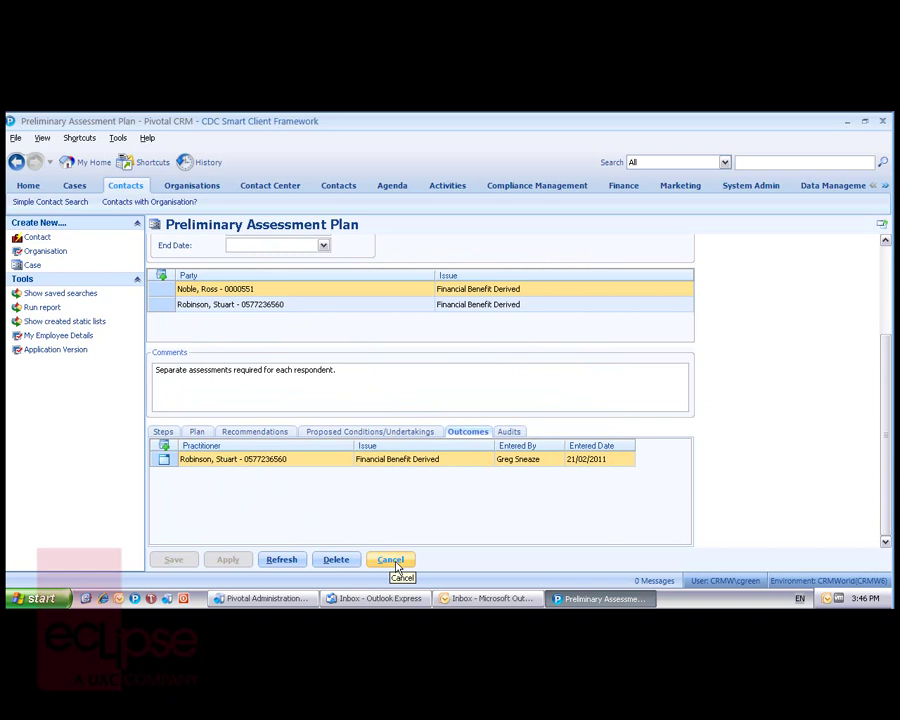
# In system administration, open the Preliminary Assessment Plan template and inspect its Validate Complaint step.
pyautogui.click(735, 188)
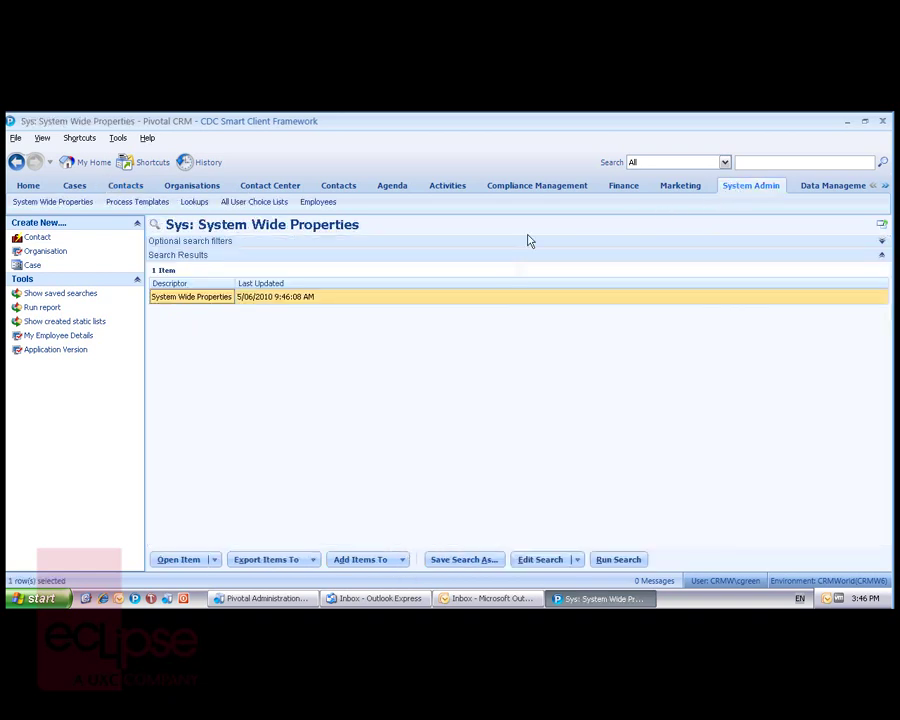
pyautogui.click(118, 204)
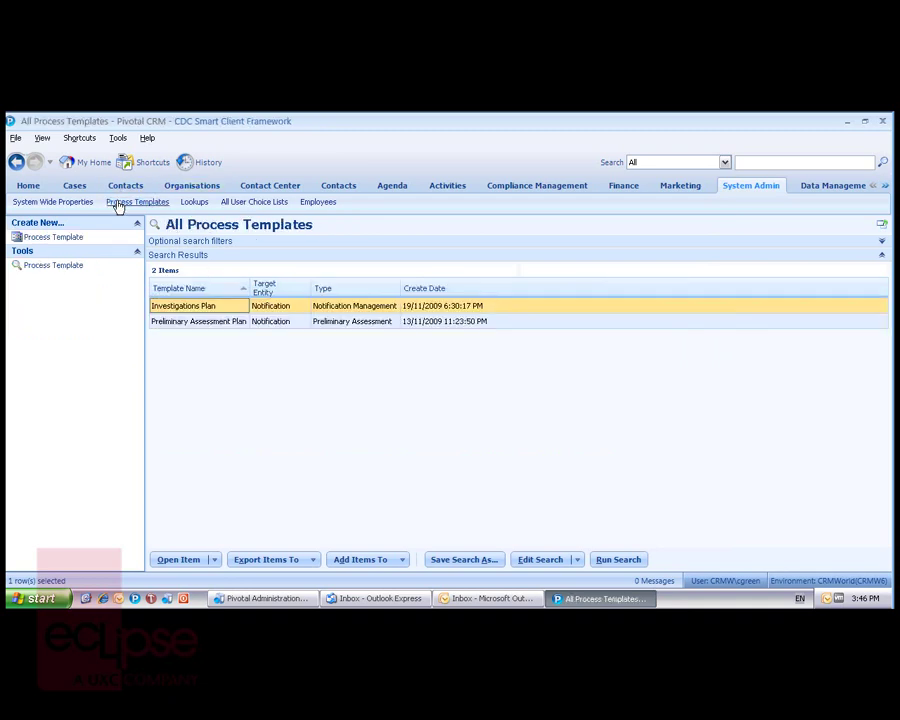
pyautogui.click(185, 322)
pyautogui.doubleClick(185, 322)
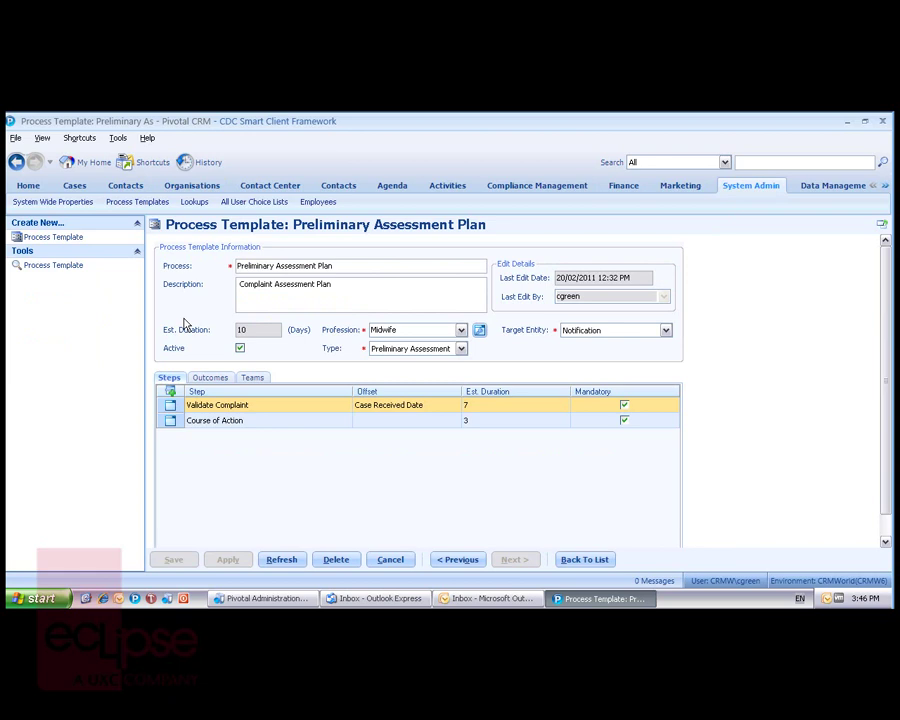
pyautogui.click(169, 403)
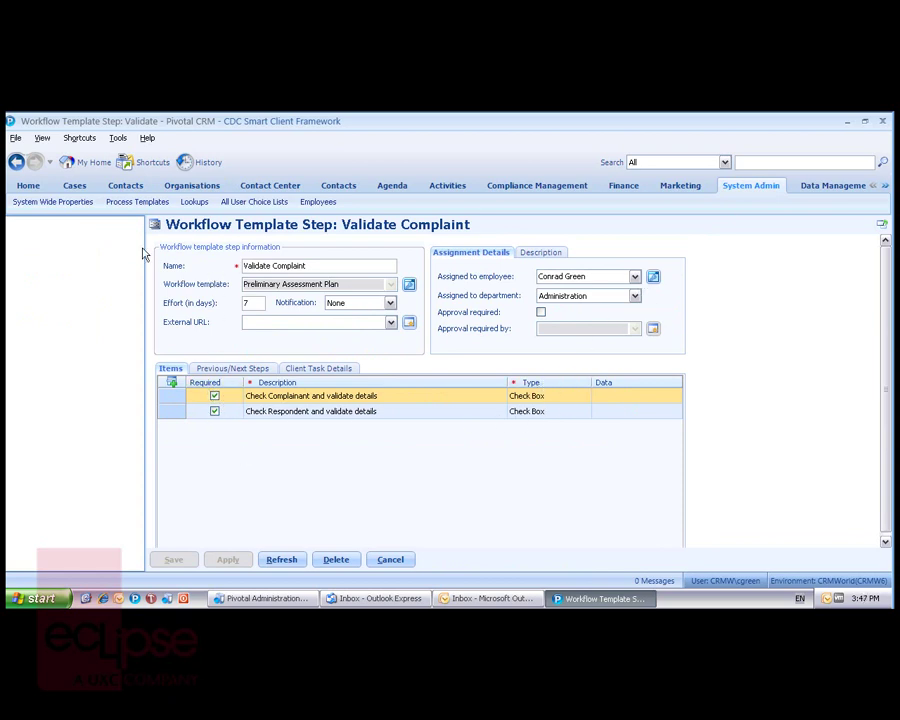
pyautogui.click(15, 162)
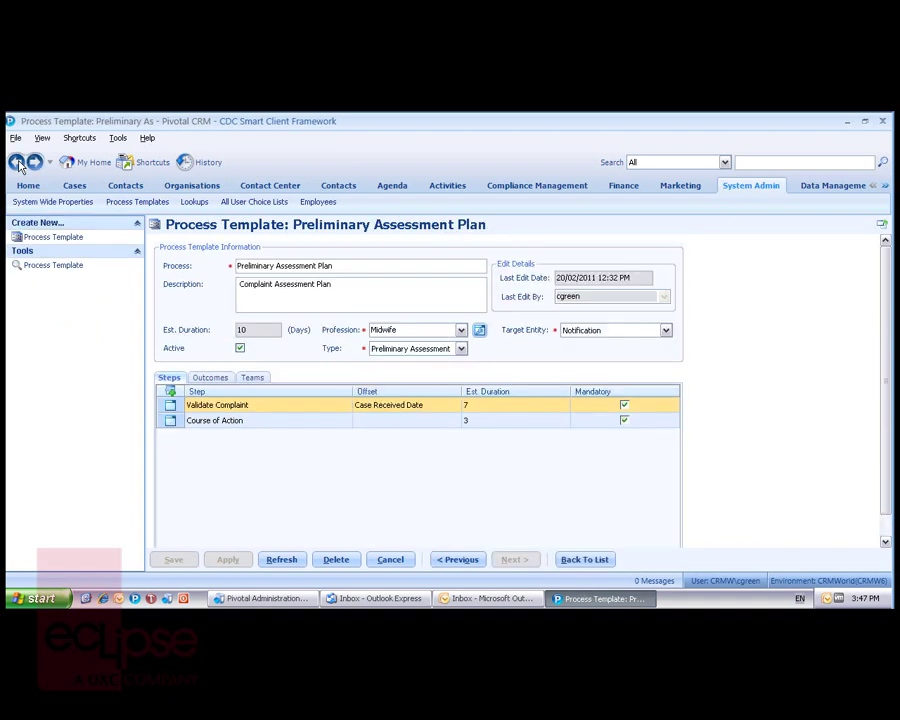
# Review the template's outcomes and teams, revisit Validate Complaint, then back out of the templates.
pyautogui.click(214, 378)
pyautogui.click(254, 379)
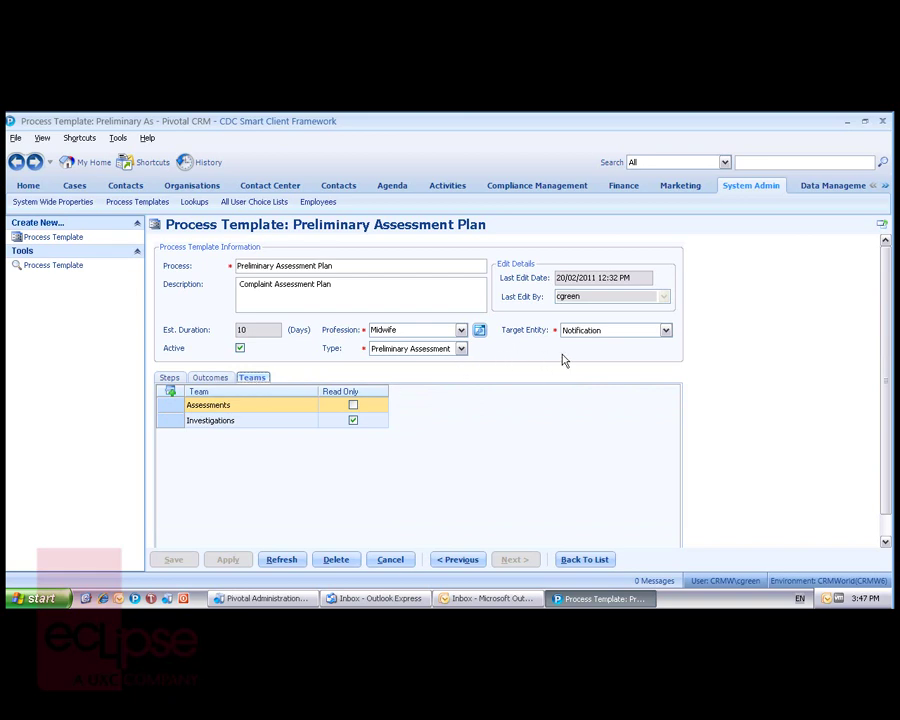
pyautogui.click(171, 379)
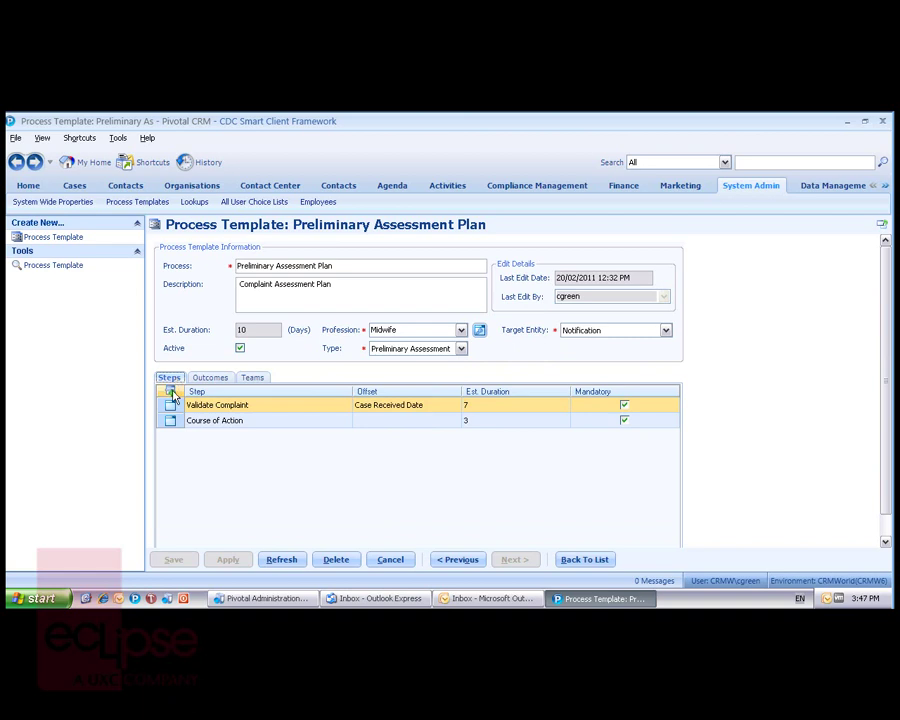
pyautogui.click(171, 407)
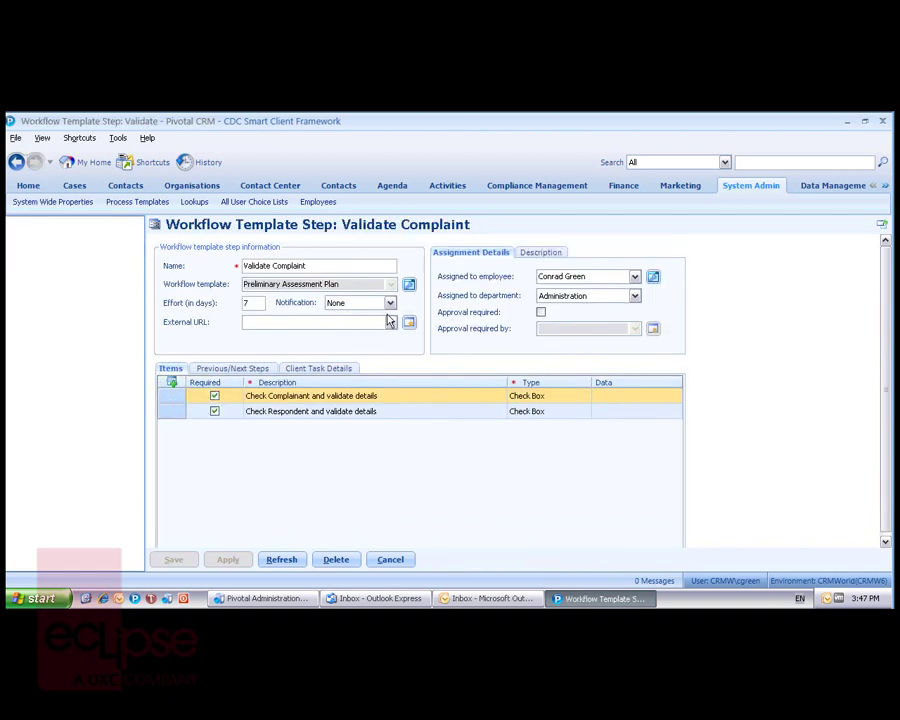
pyautogui.click(18, 163)
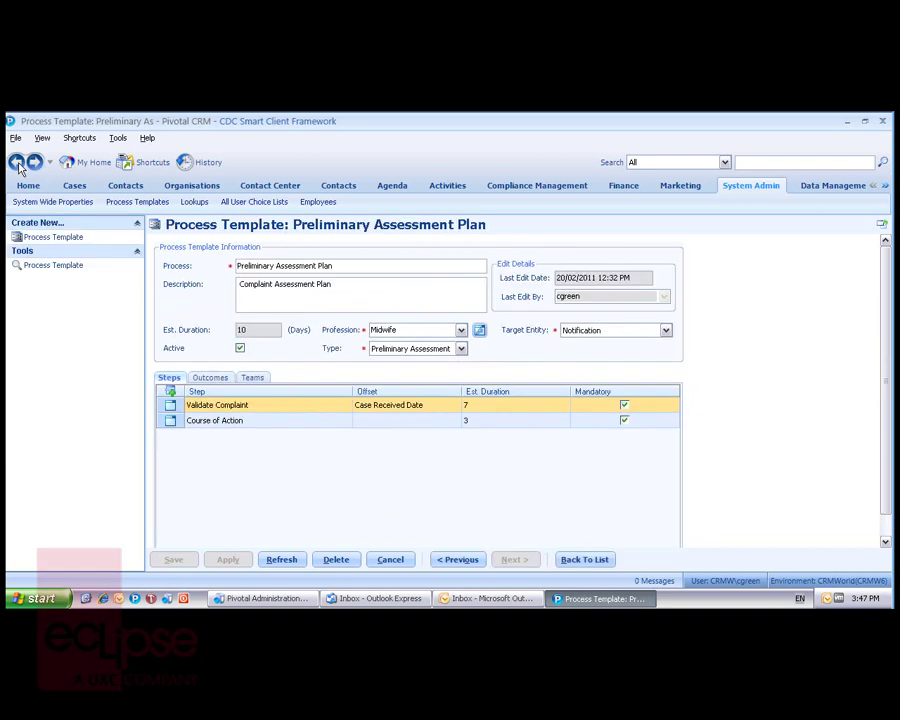
pyautogui.click(18, 163)
# Open case 2011-A00000489 from Shortcuts and cancel a new Letter Express document.
pyautogui.click(79, 138)
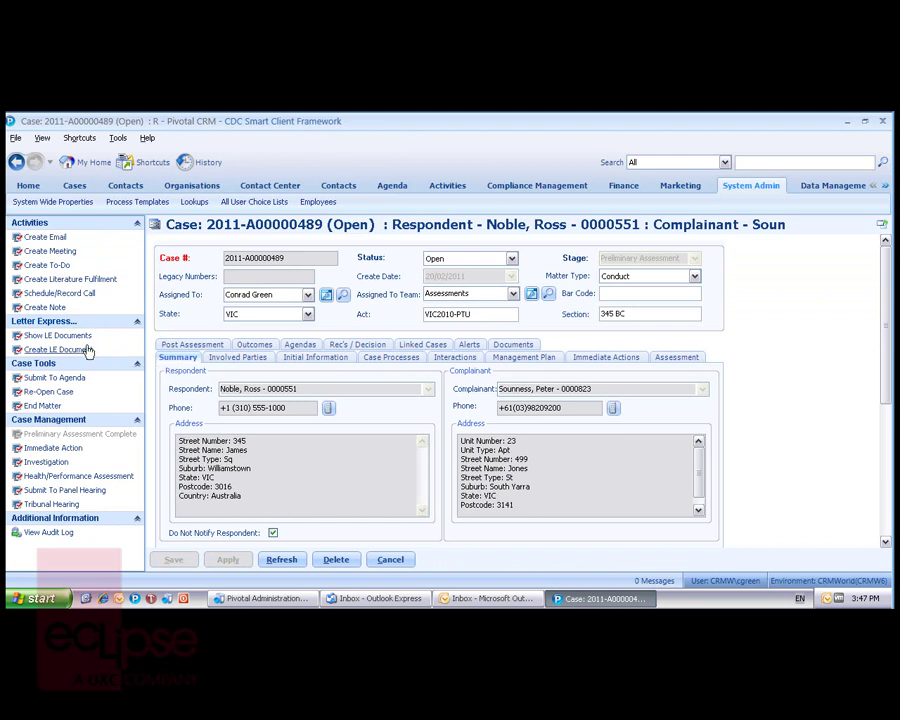
pyautogui.click(86, 349)
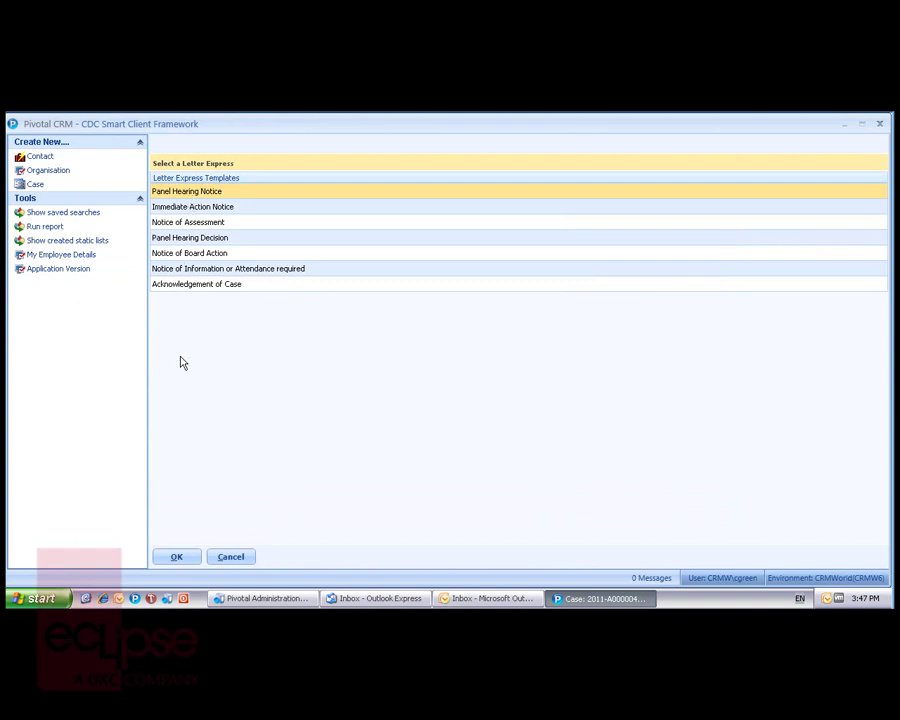
pyautogui.click(232, 557)
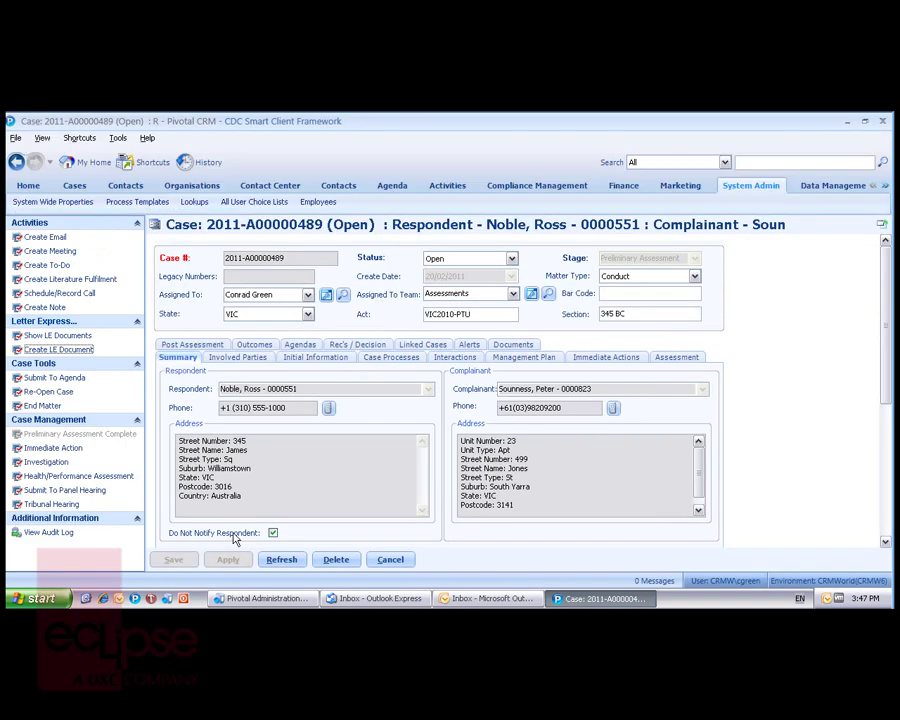
# List the case's two Letter Express mail-merge letters, then close the window.
pyautogui.click(85, 342)
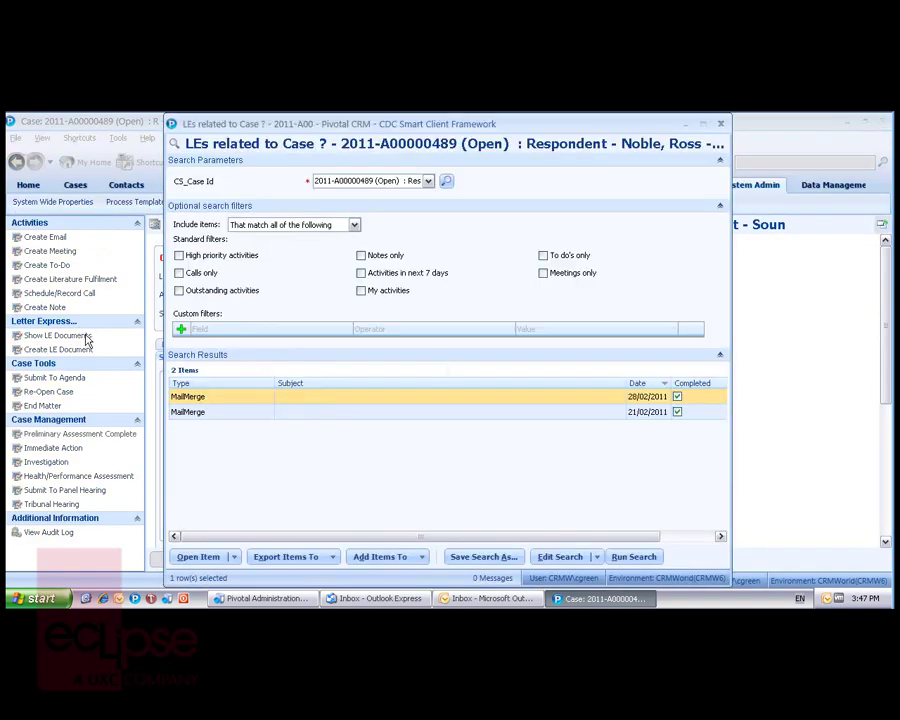
pyautogui.click(719, 160)
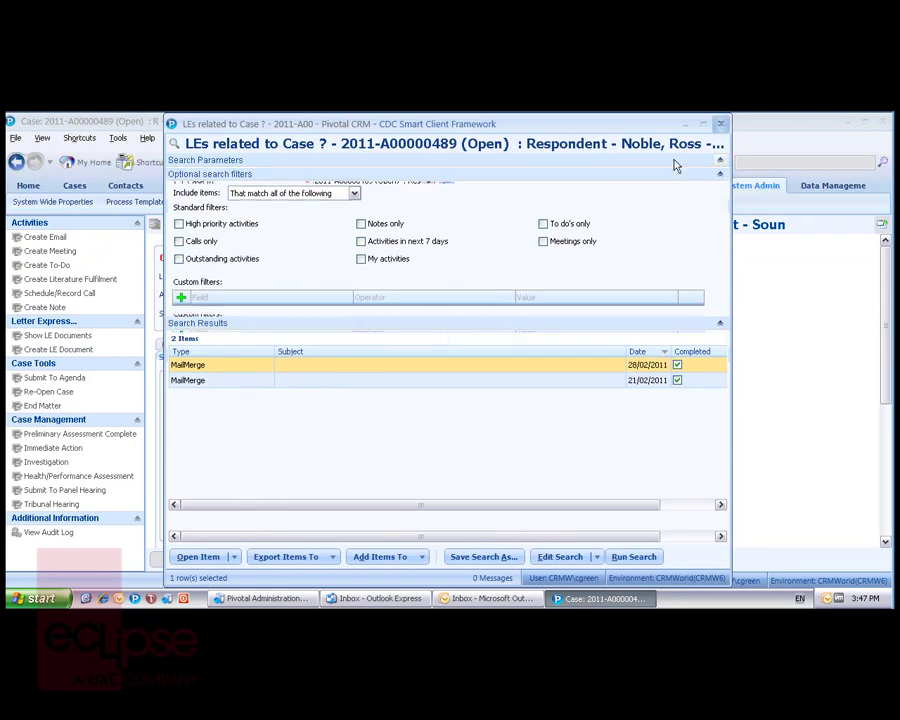
pyautogui.press('Escape')
# Open the case's Scanned Complaint Form document, then return to the case.
pyautogui.click(510, 344)
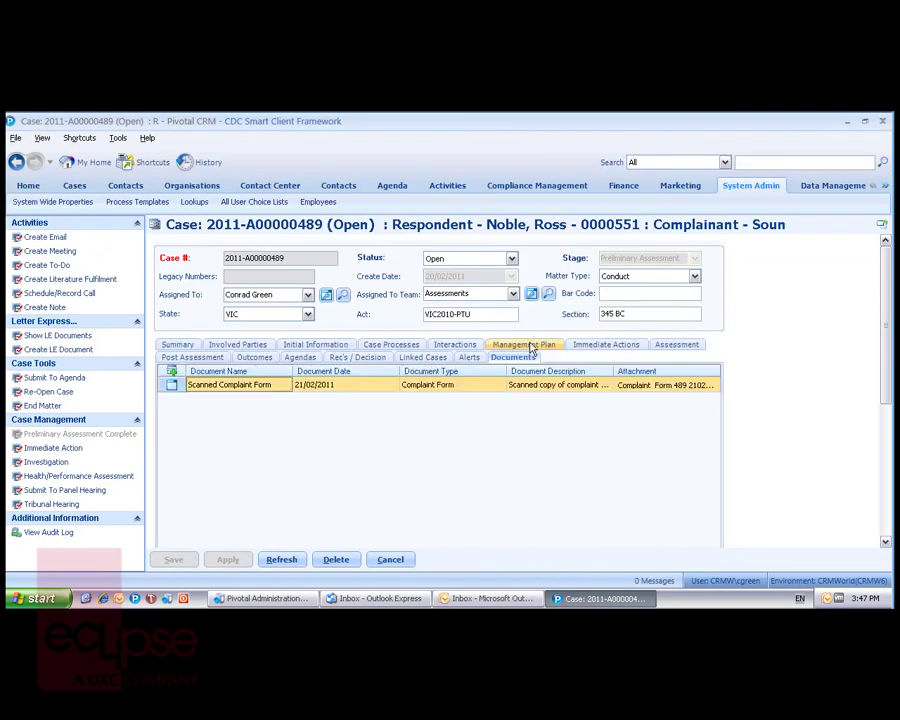
pyautogui.doubleClick(170, 386)
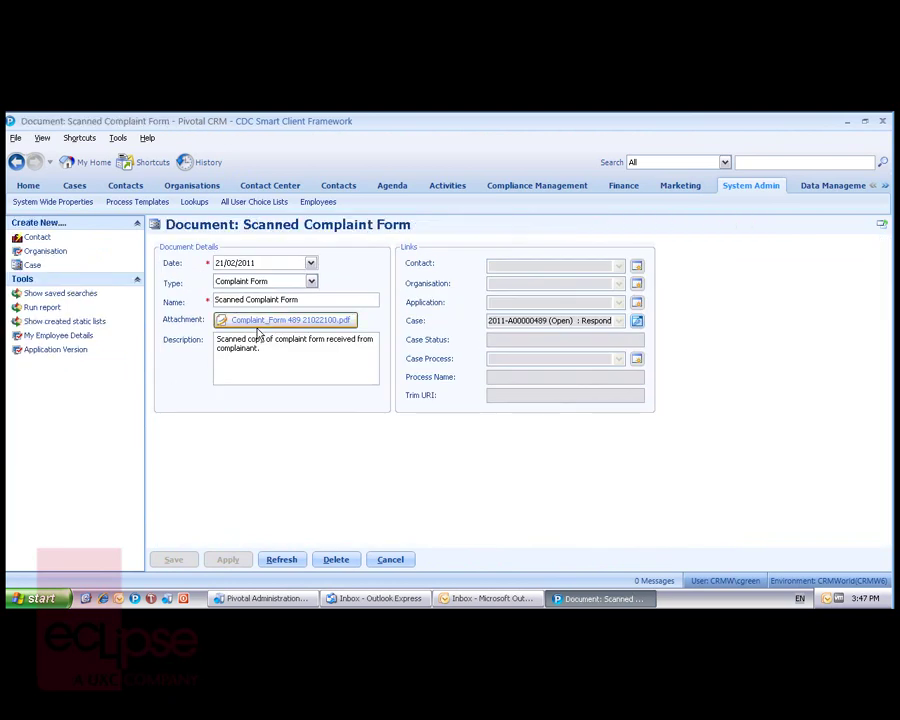
pyautogui.click(16, 163)
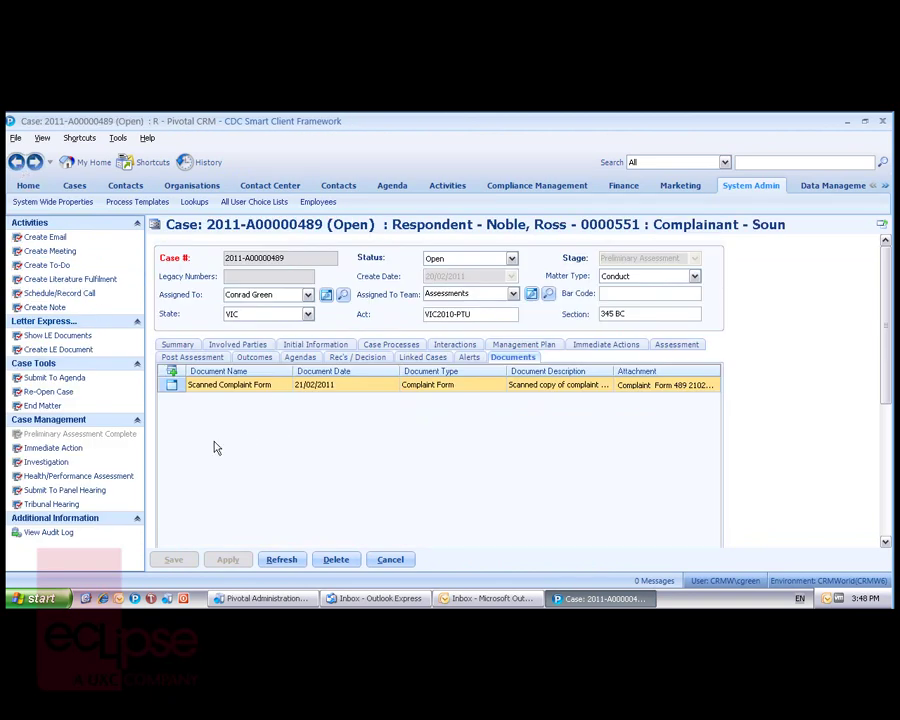
# Show the case summary and its linked case 2011-A00000308.
pyautogui.click(177, 344)
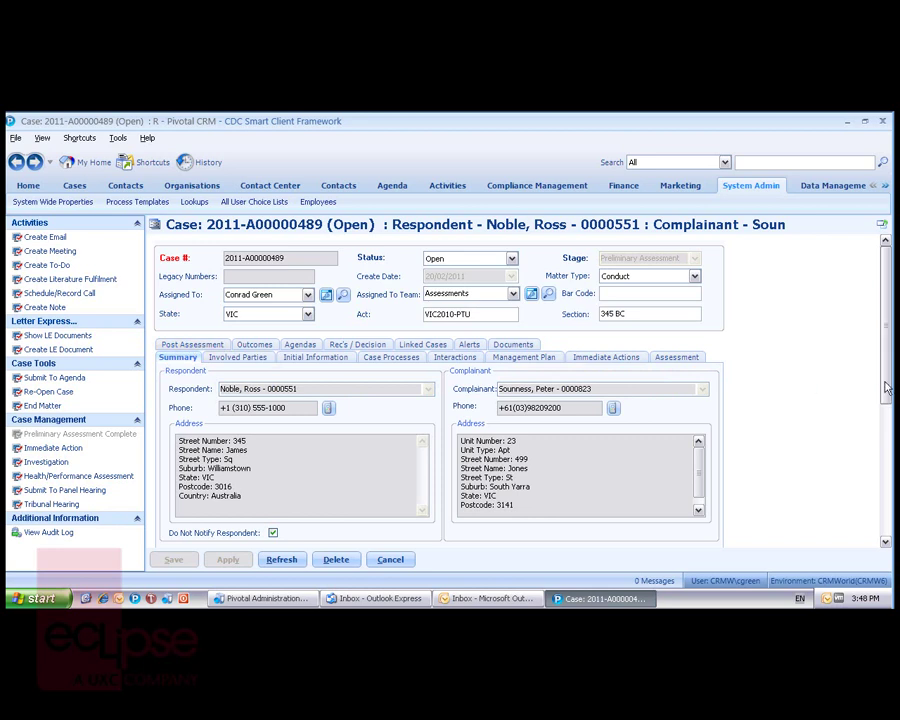
pyautogui.scroll(-1, 790, 386)
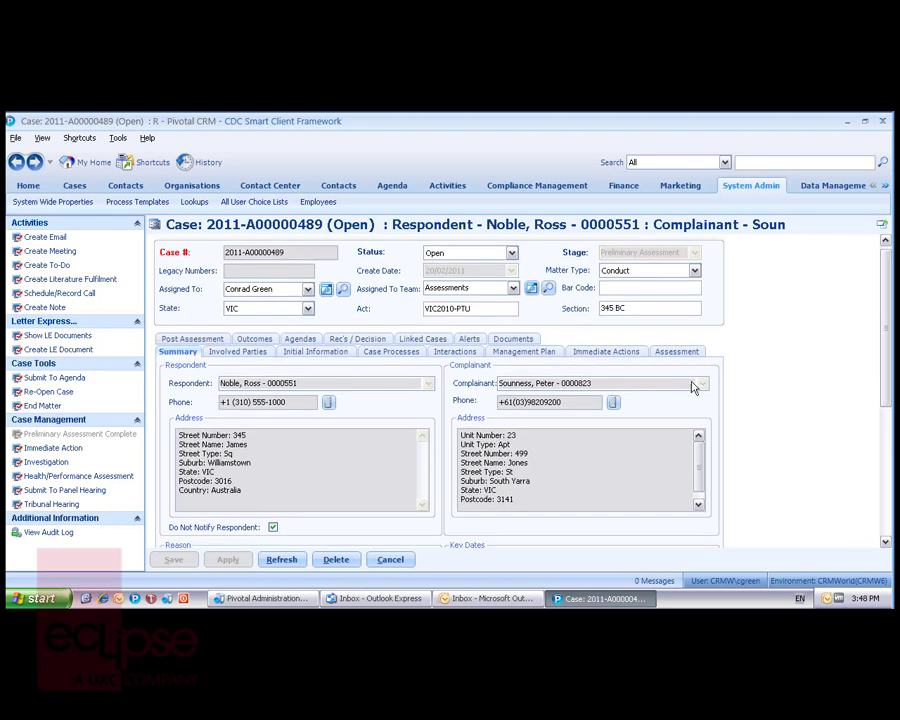
pyautogui.click(429, 340)
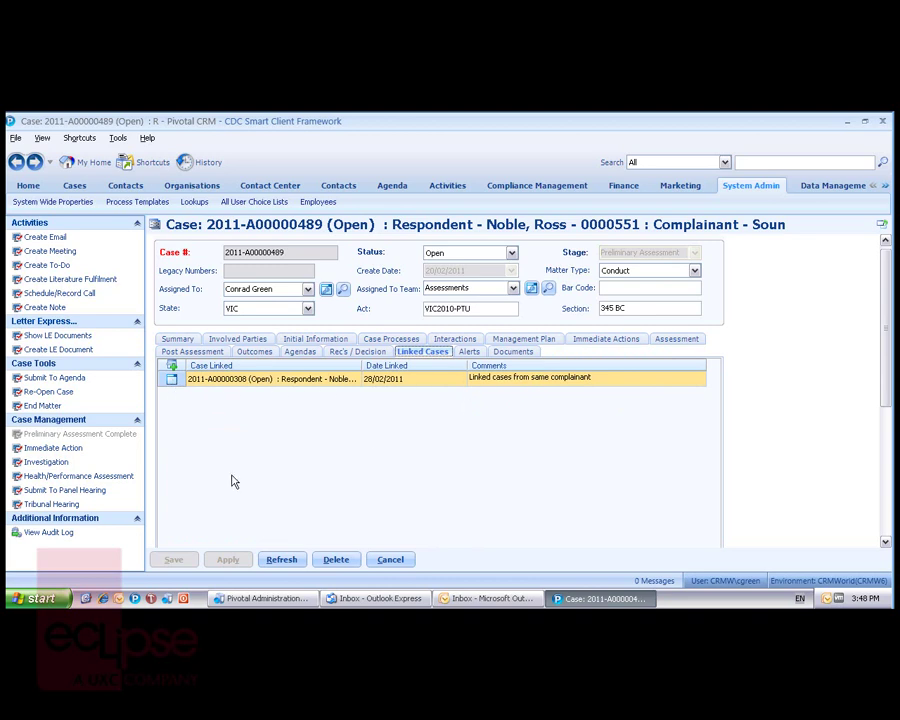
# Return to the case summary, close the audit journal, and go to the My Portal home.
pyautogui.click(162, 340)
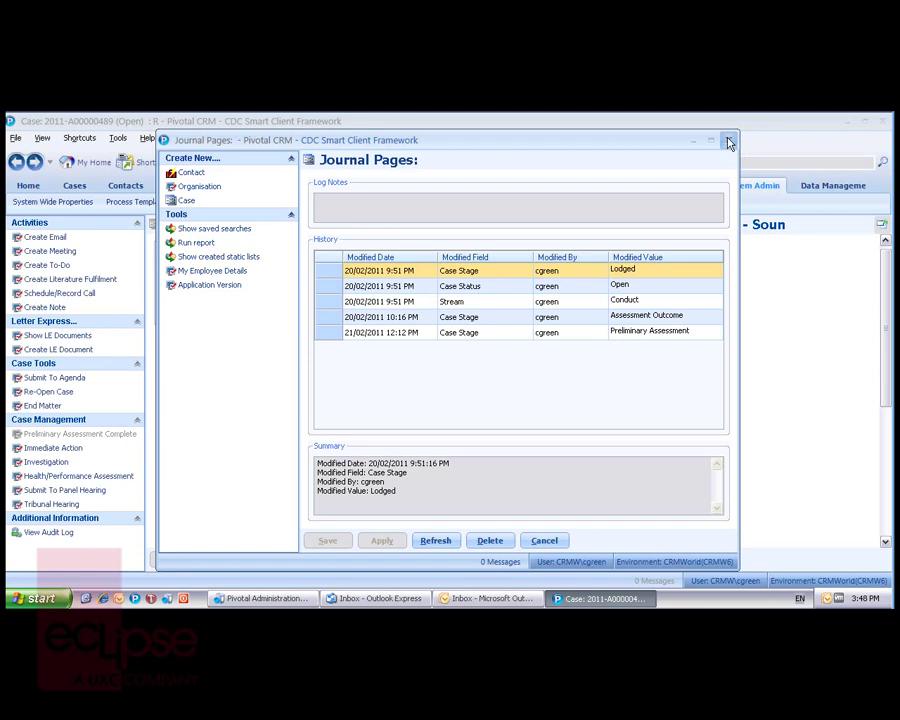
pyautogui.click(730, 143)
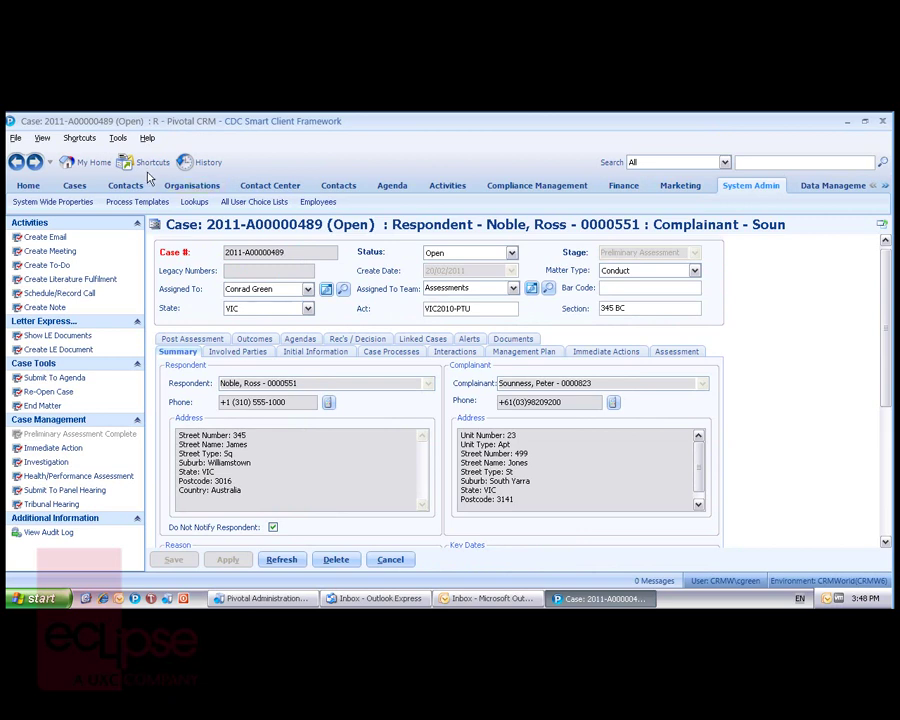
pyautogui.click(95, 162)
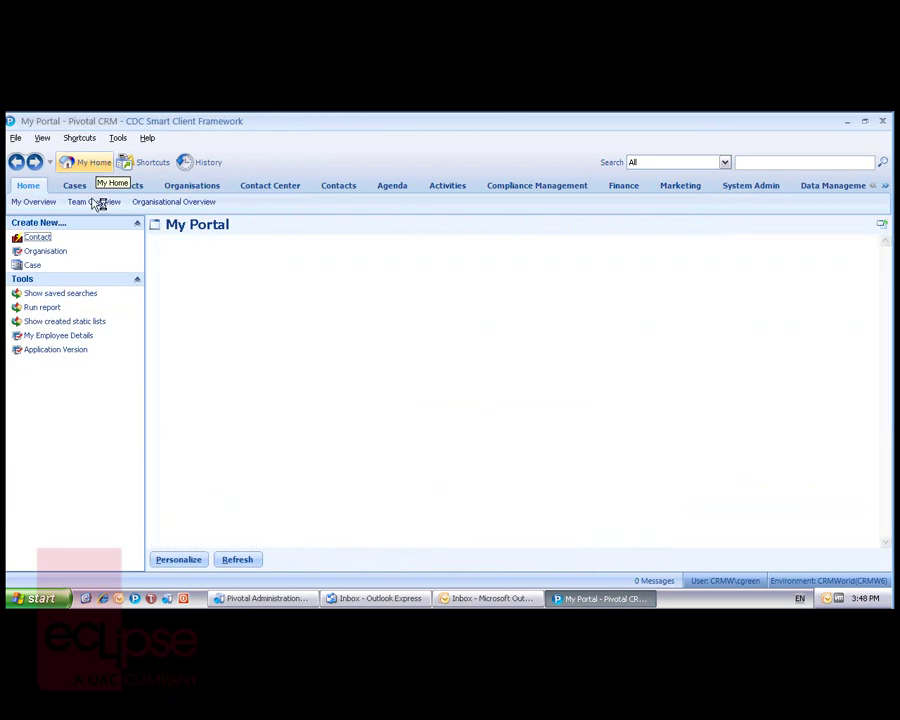
# Run the Open Cases saved search from My Searches, select all 13 results and check export options.
pyautogui.click(88, 300)
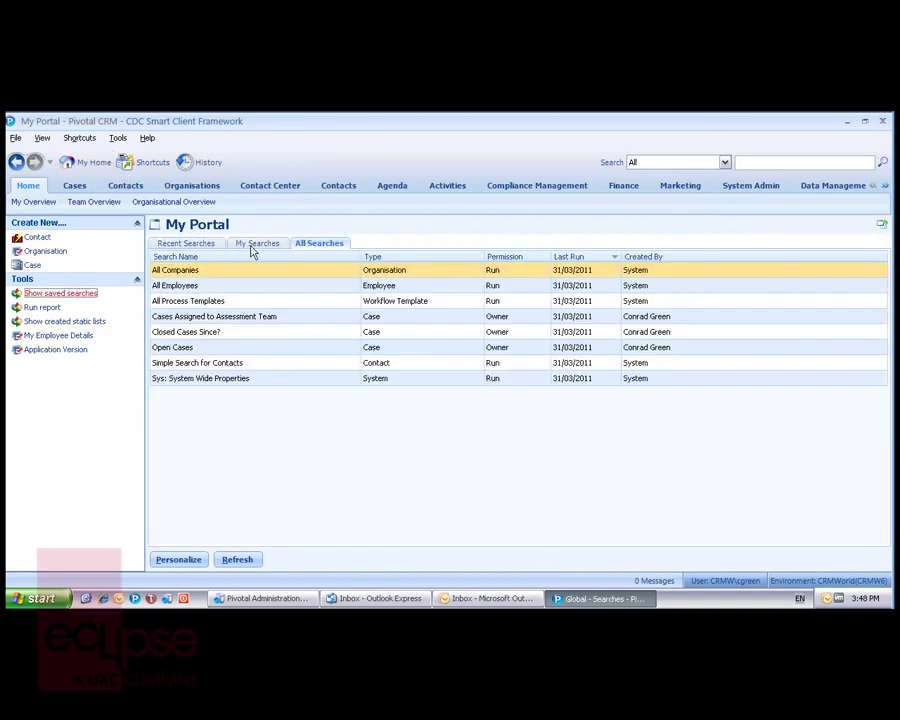
pyautogui.click(255, 245)
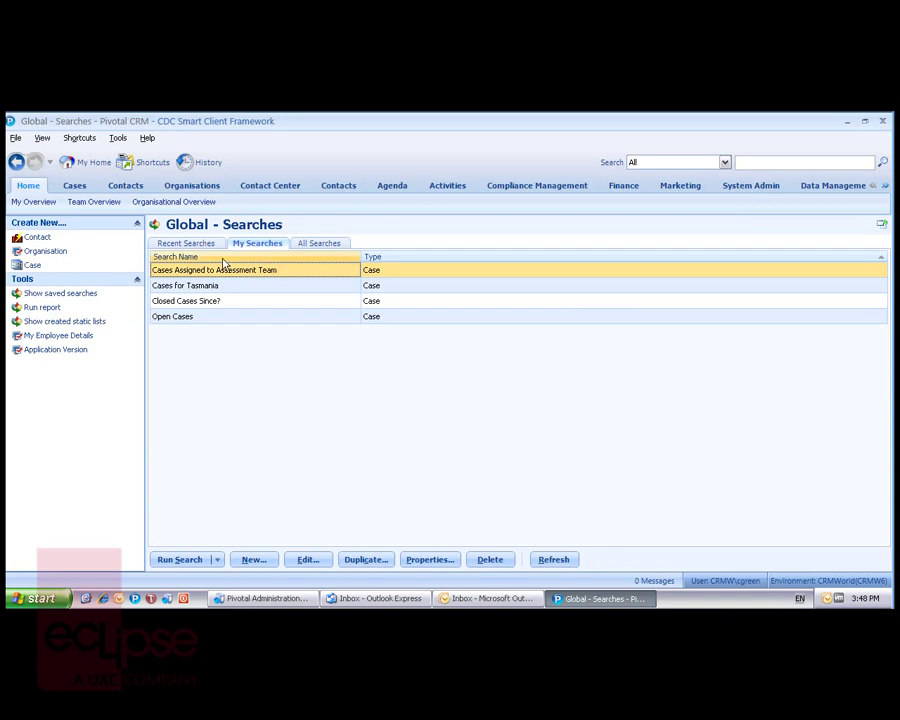
pyautogui.doubleClick(209, 317)
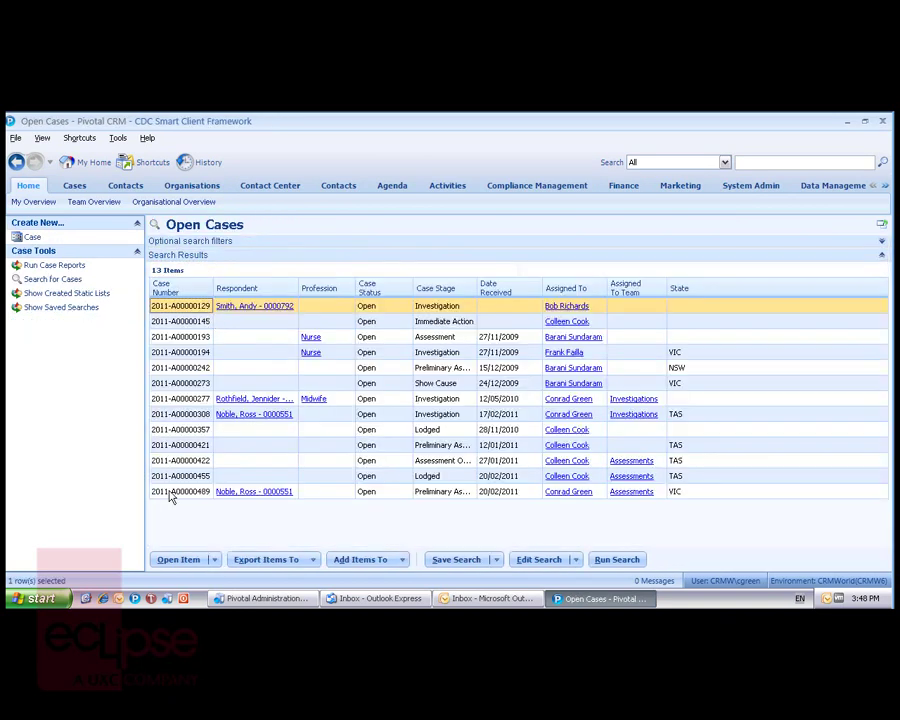
pyautogui.keyDown('shift'); pyautogui.click(171, 497); pyautogui.keyUp('shift')
pyautogui.click(312, 560)
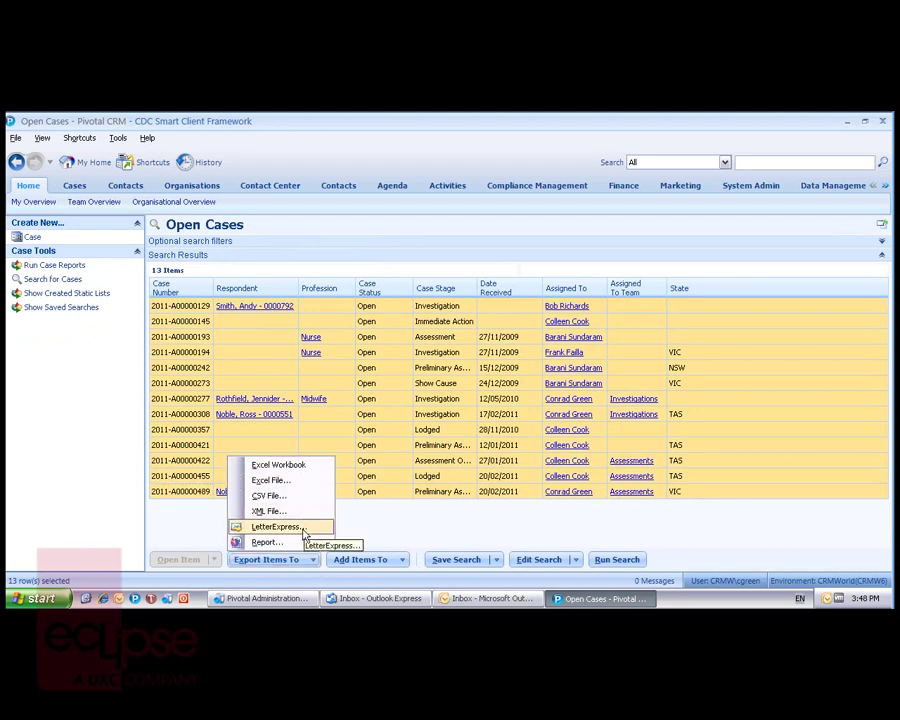
pyautogui.click(351, 531)
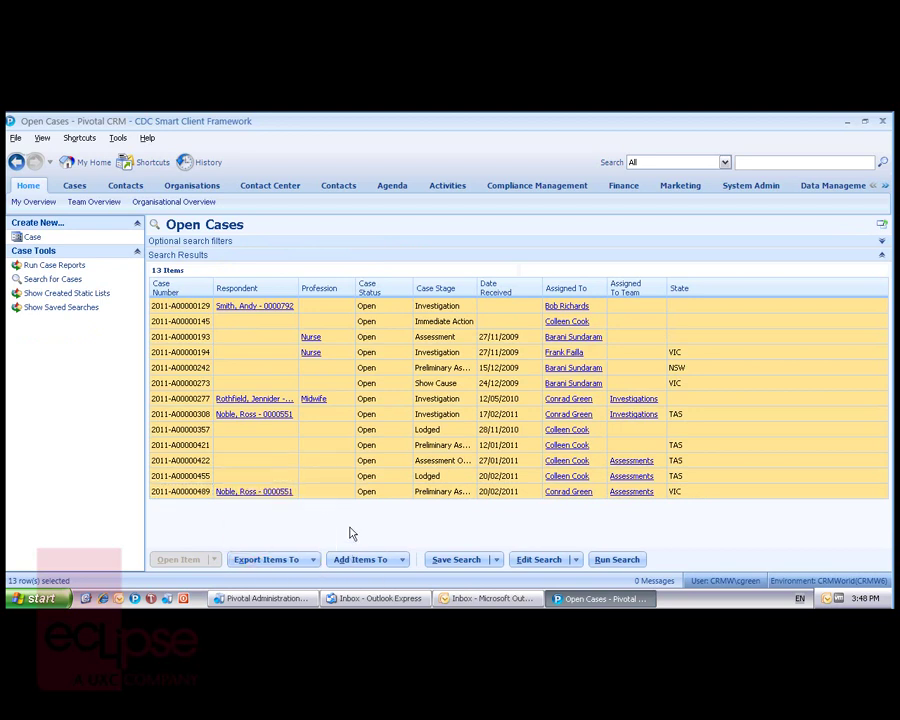
# Run the CasePoint Individual Case Report as an Individual Record for case 2011-A00000489.
pyautogui.click(70, 266)
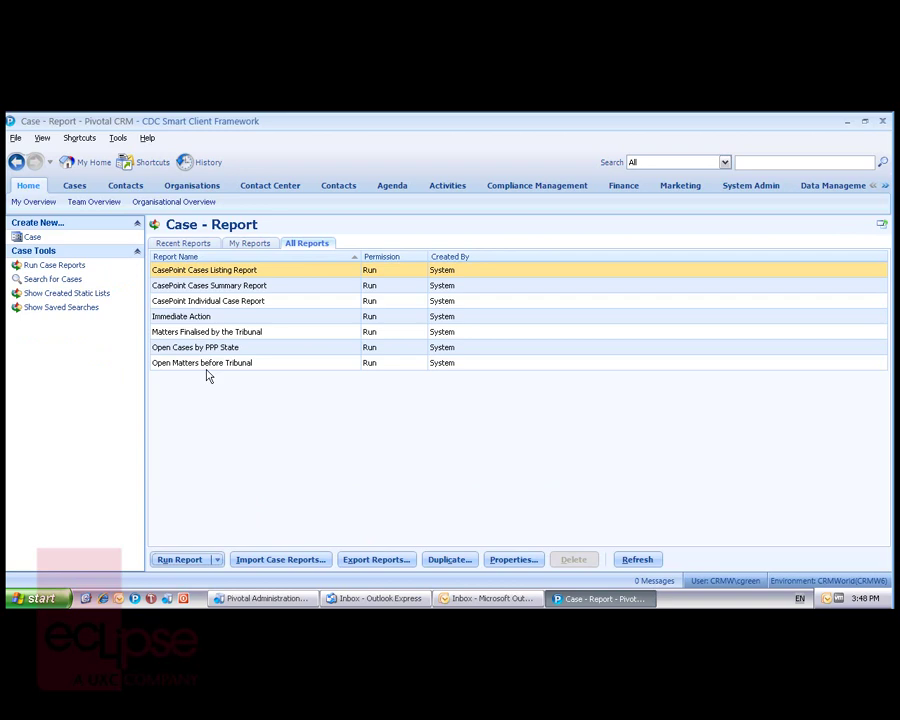
pyautogui.click(211, 302)
pyautogui.doubleClick(211, 311)
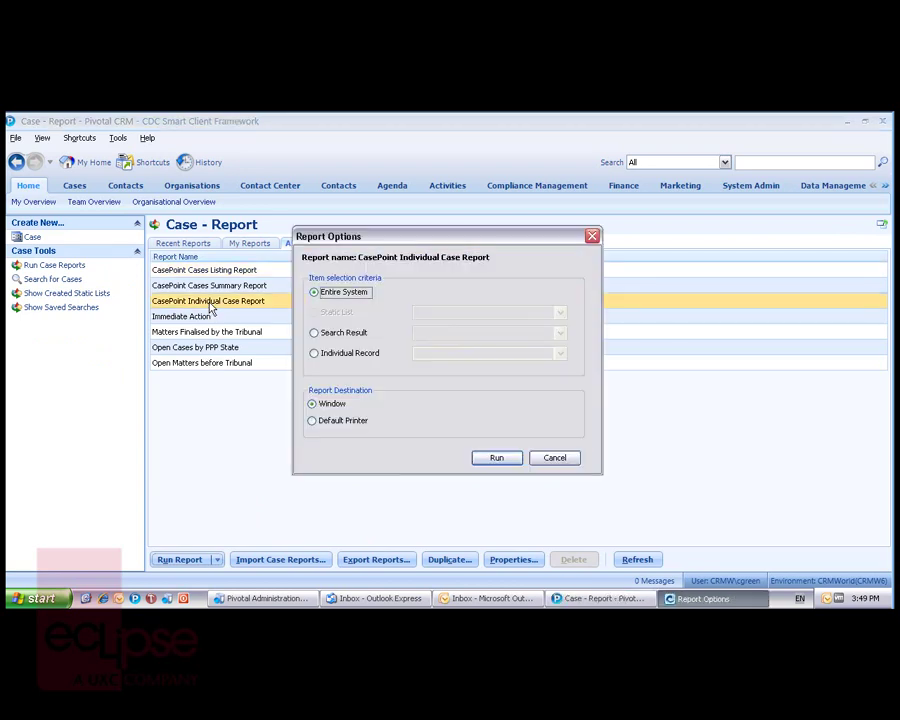
pyautogui.click(313, 353)
pyautogui.click(421, 356)
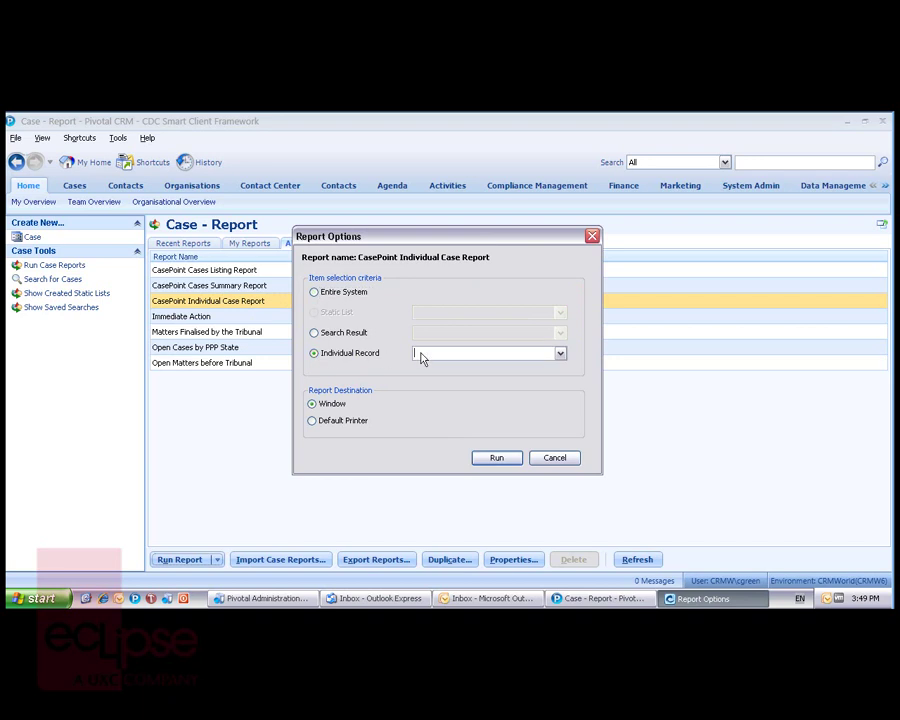
pyautogui.click(560, 353)
pyautogui.moveTo(820, 381); pyautogui.dragTo(818, 422)
pyautogui.click(762, 432)
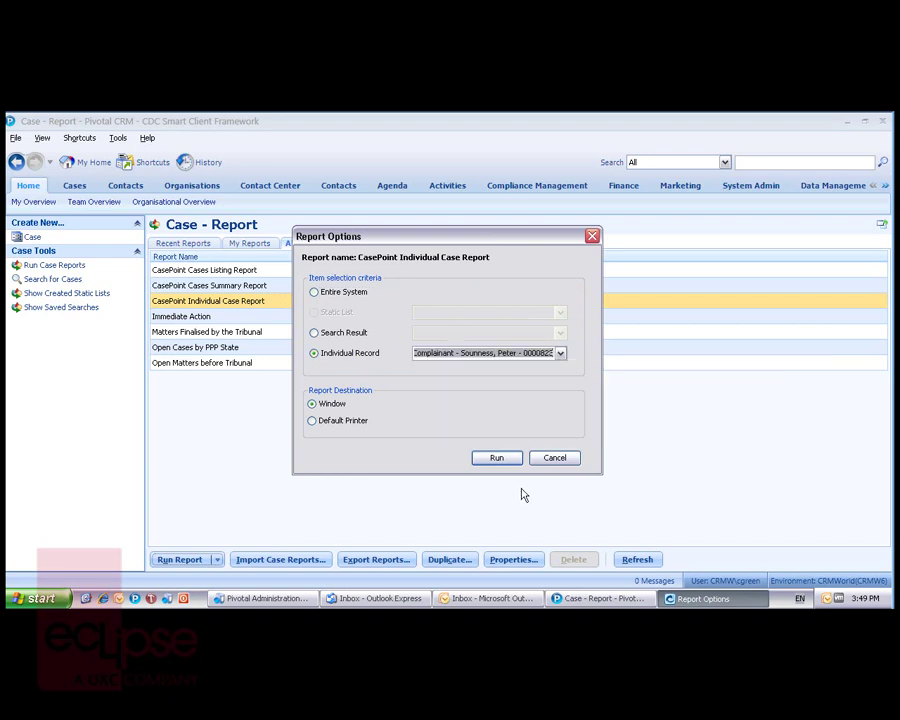
pyautogui.click(508, 463)
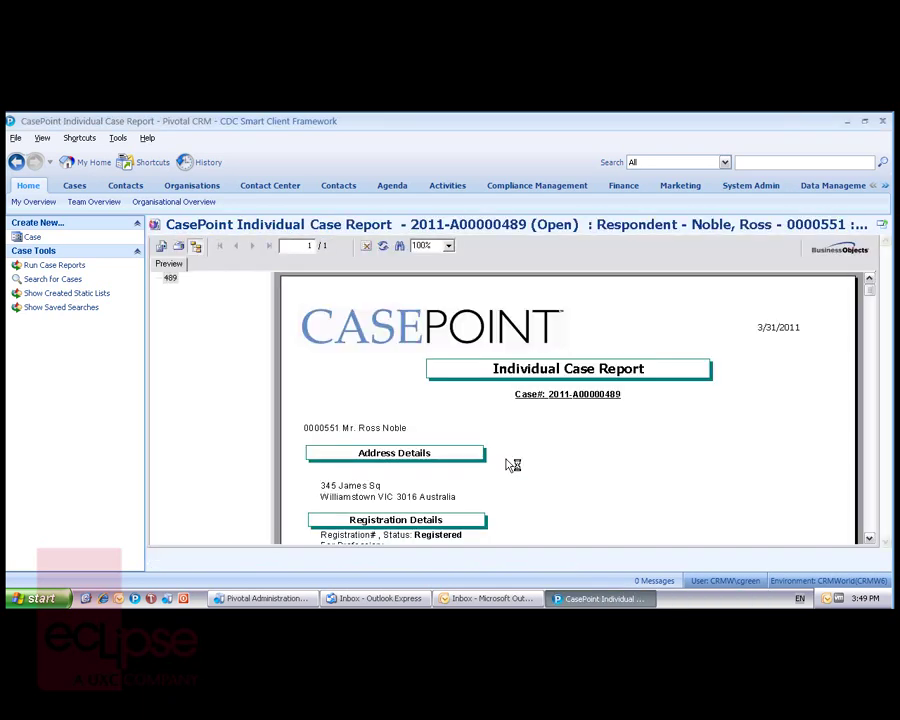
# Go back to My Portal and scroll up to the open cases list and stage chart.
pyautogui.click(85, 165)
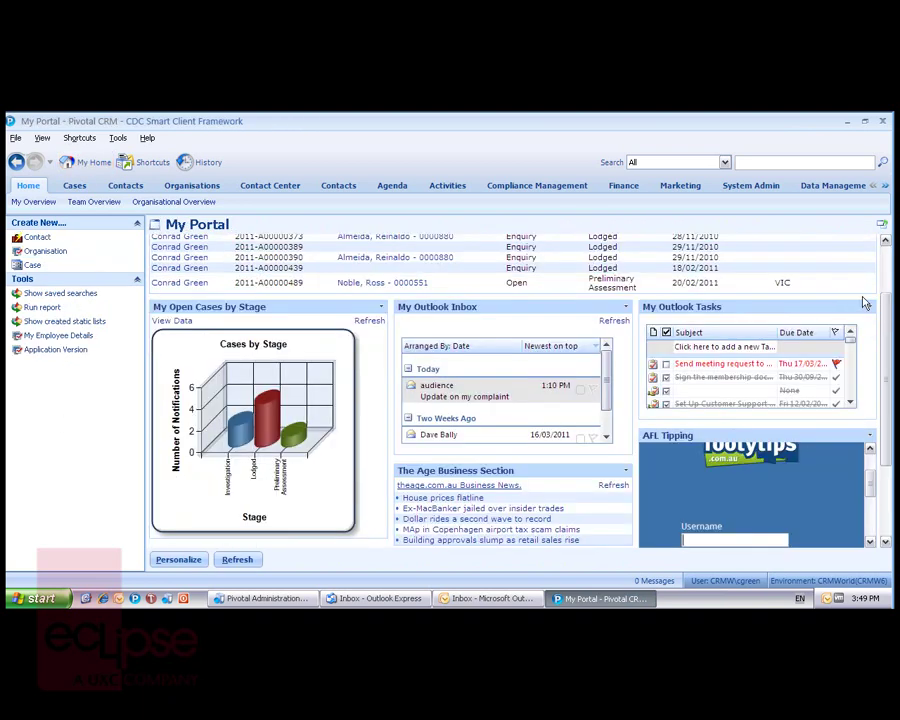
pyautogui.moveTo(882, 306); pyautogui.dragTo(885, 240)
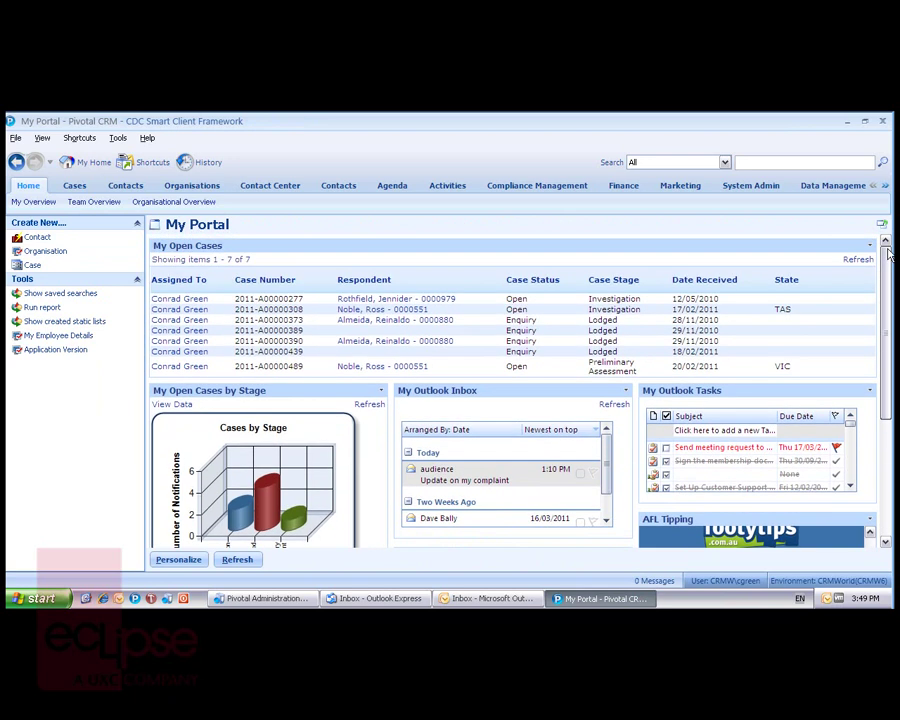